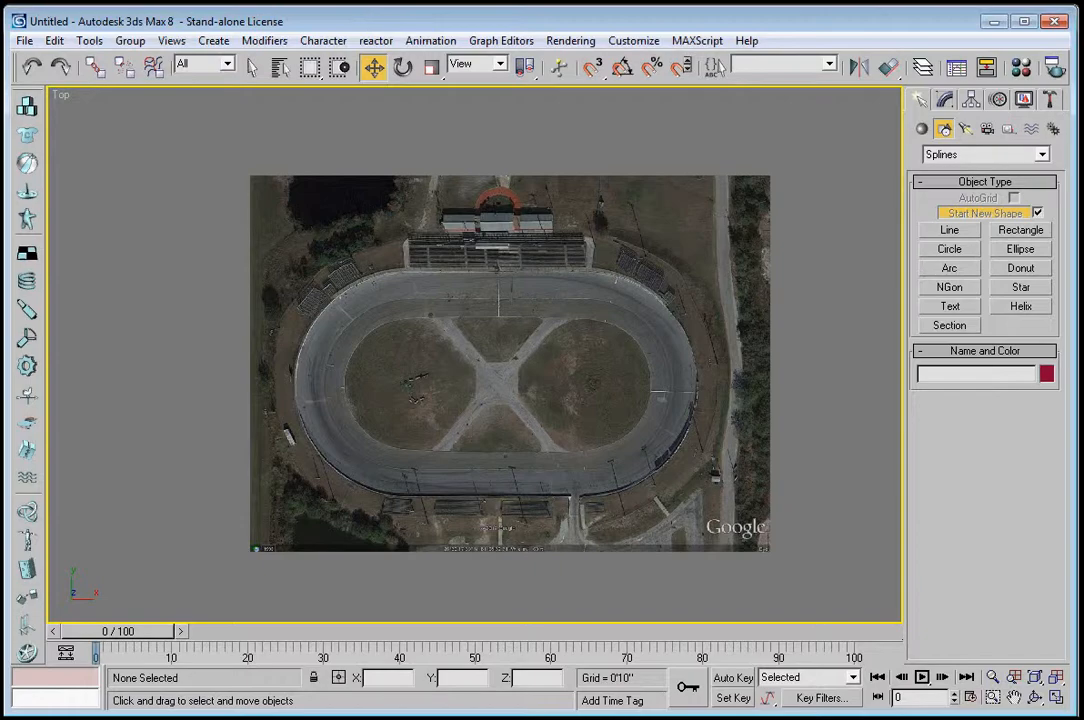
Draw a circle centred on the infield crossing, with its upper and lower edges along the middle of the track straights.
click(972, 251)
scroll(496, 375, up, 8)
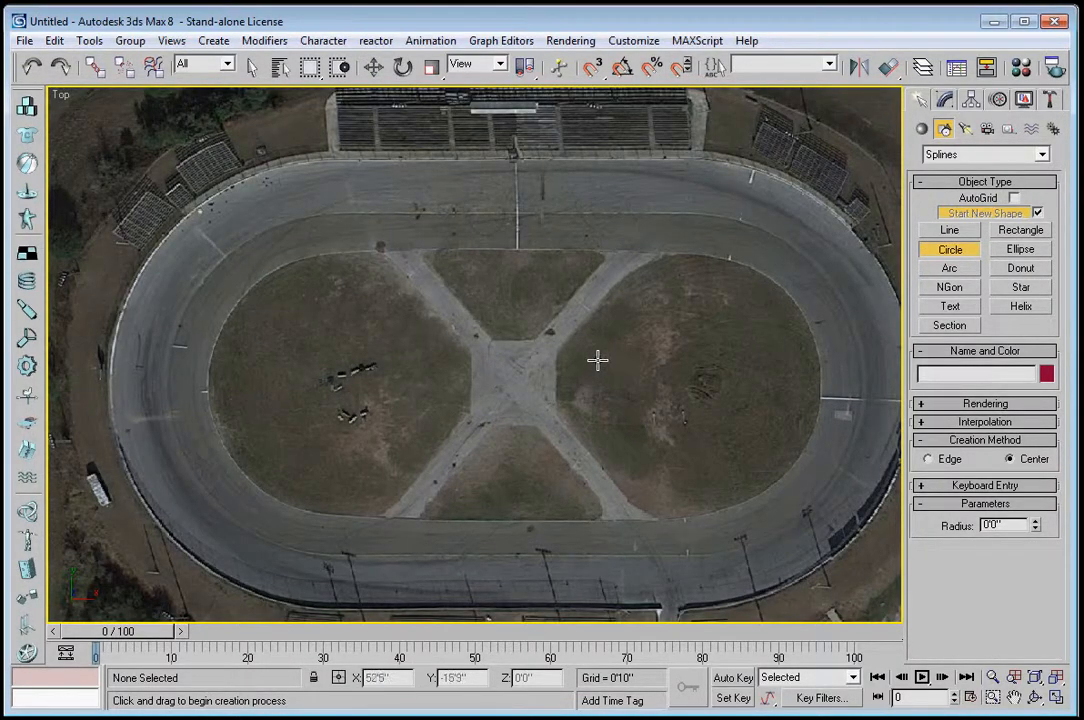
middle_drag(597, 360, 578, 353)
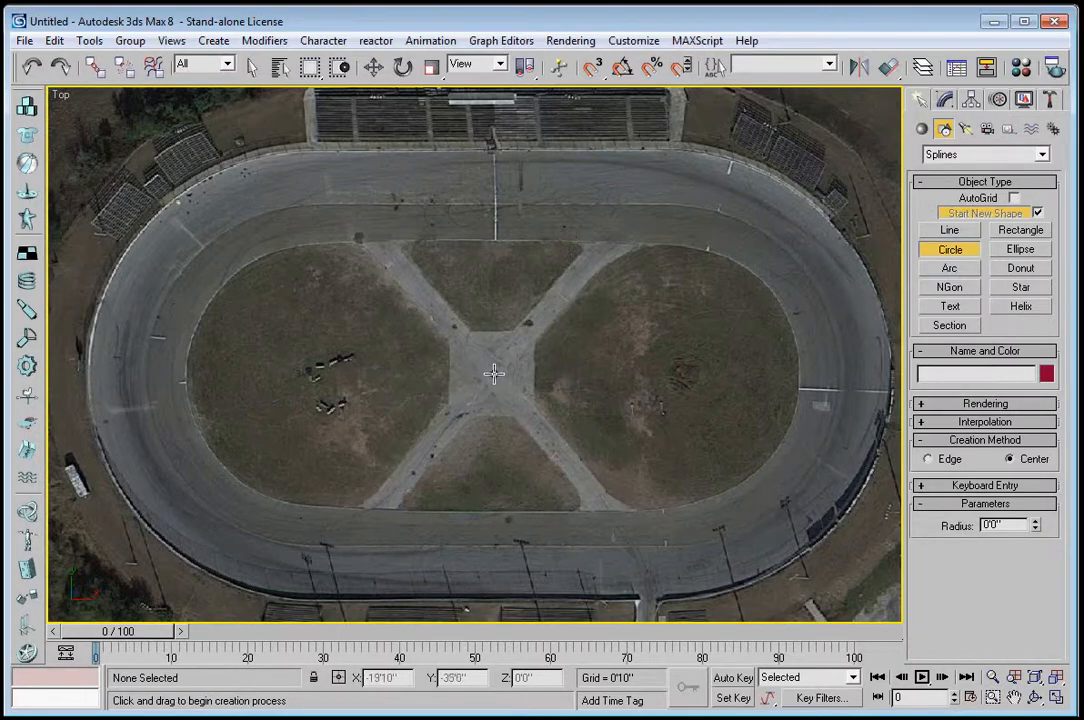
drag(497, 371, 563, 535)
click(373, 67)
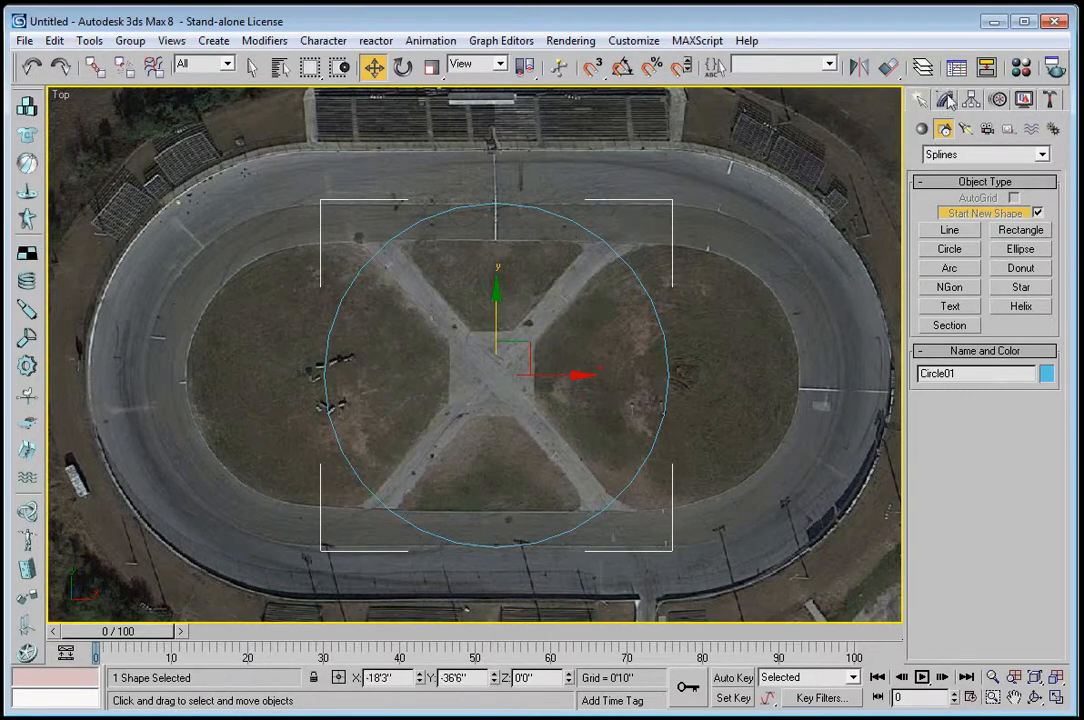
Add an Edit Spline modifier to the circle.
click(946, 101)
click(970, 147)
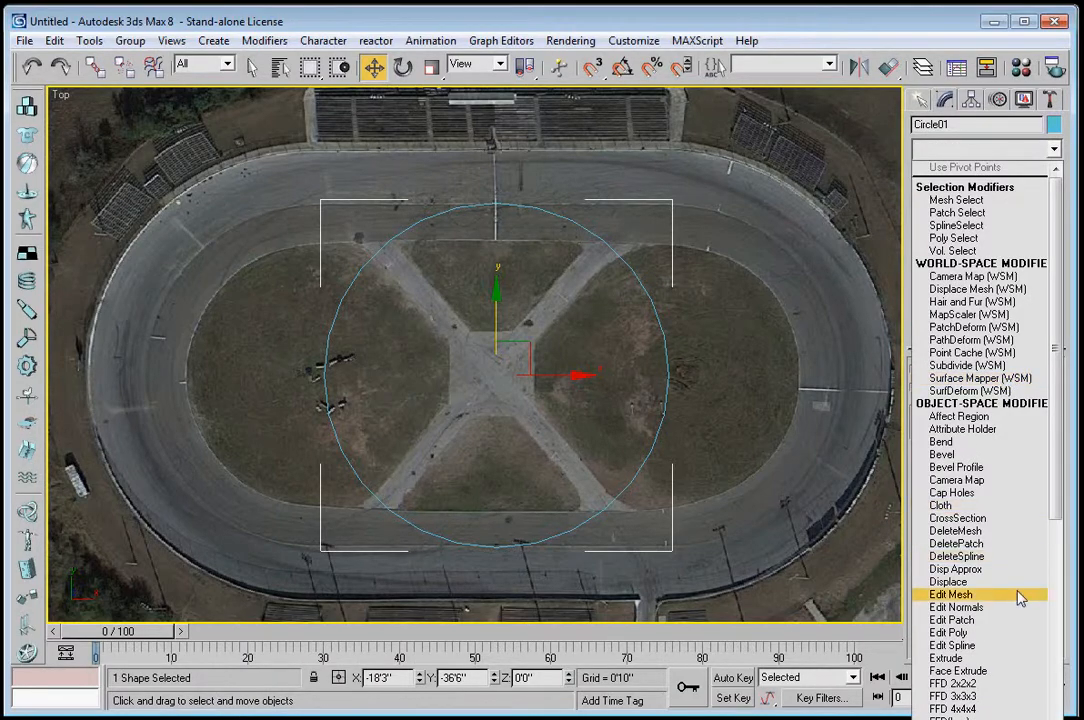
click(1022, 648)
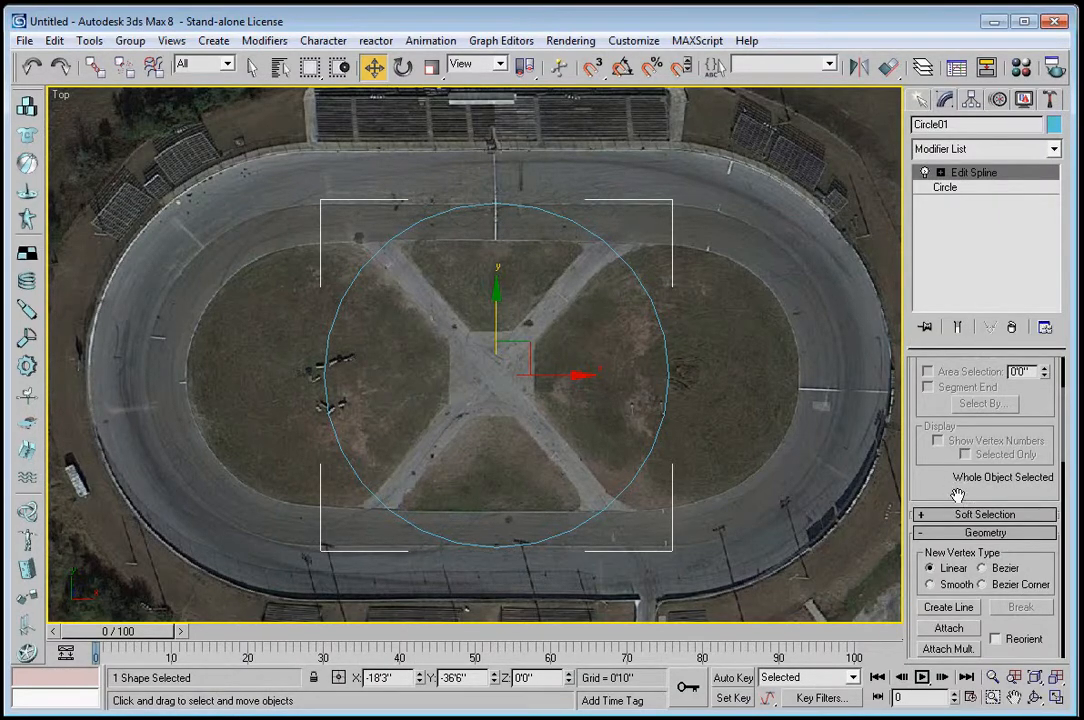
Break the circle at its uppermost and lowermost vertices.
scroll(960, 420, up, 3)
click(962, 395)
drag(446, 143, 605, 684)
drag(996, 610, 994, 455)
click(1017, 577)
scroll(995, 588, up, 2)
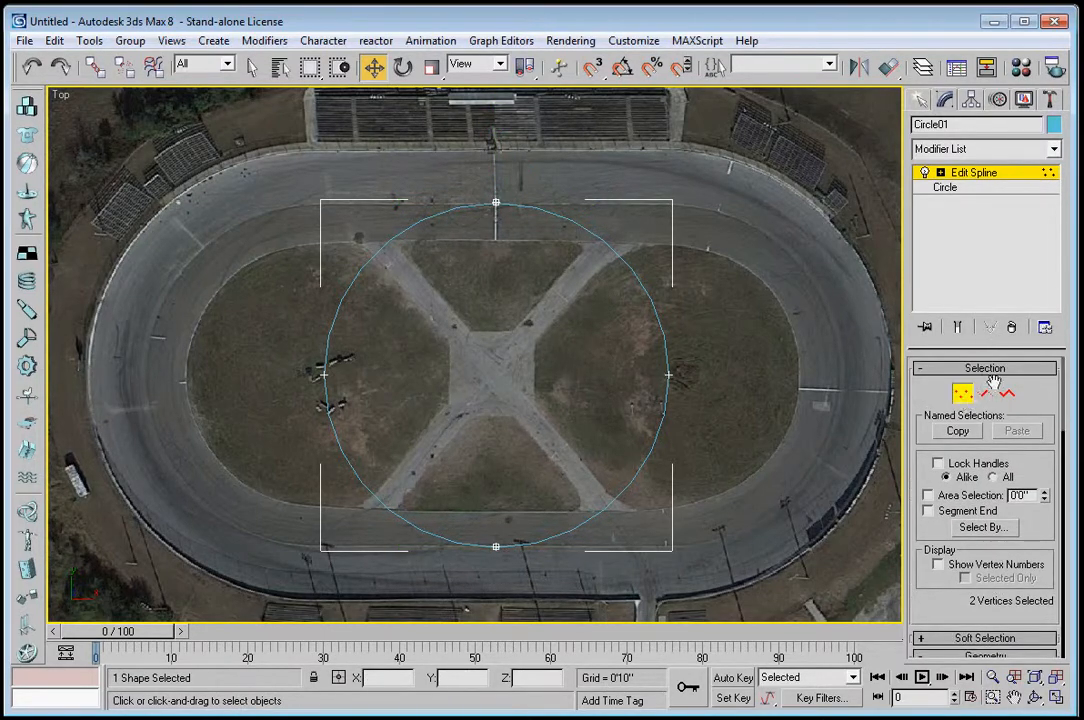
Move the circle's right half outward to the track's right turn and its left half about 154' outward to the left turn.
click(985, 393)
drag(763, 327, 560, 441)
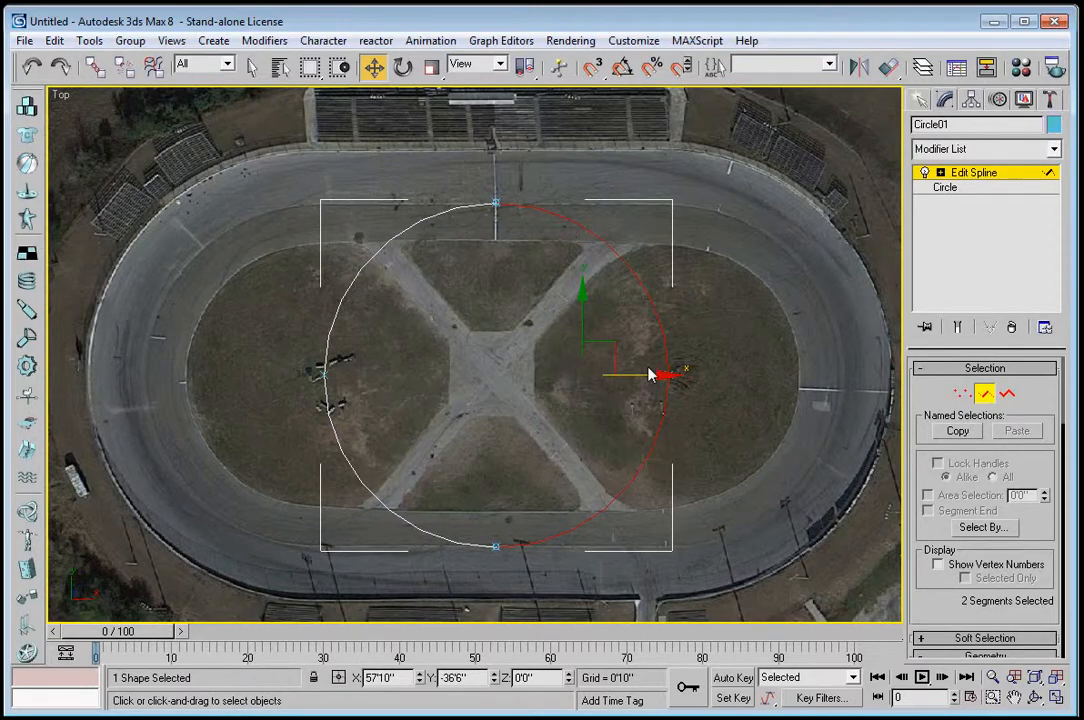
drag(637, 374, 808, 380)
drag(605, 315, 290, 480)
drag(484, 375, 307, 373)
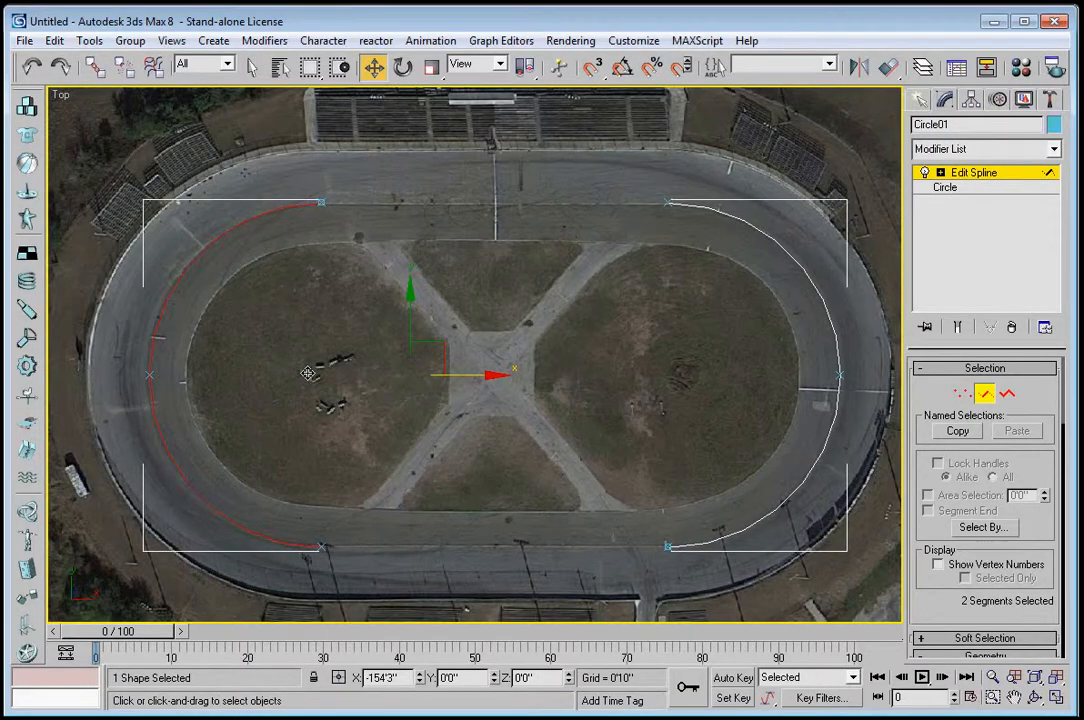
click(528, 362)
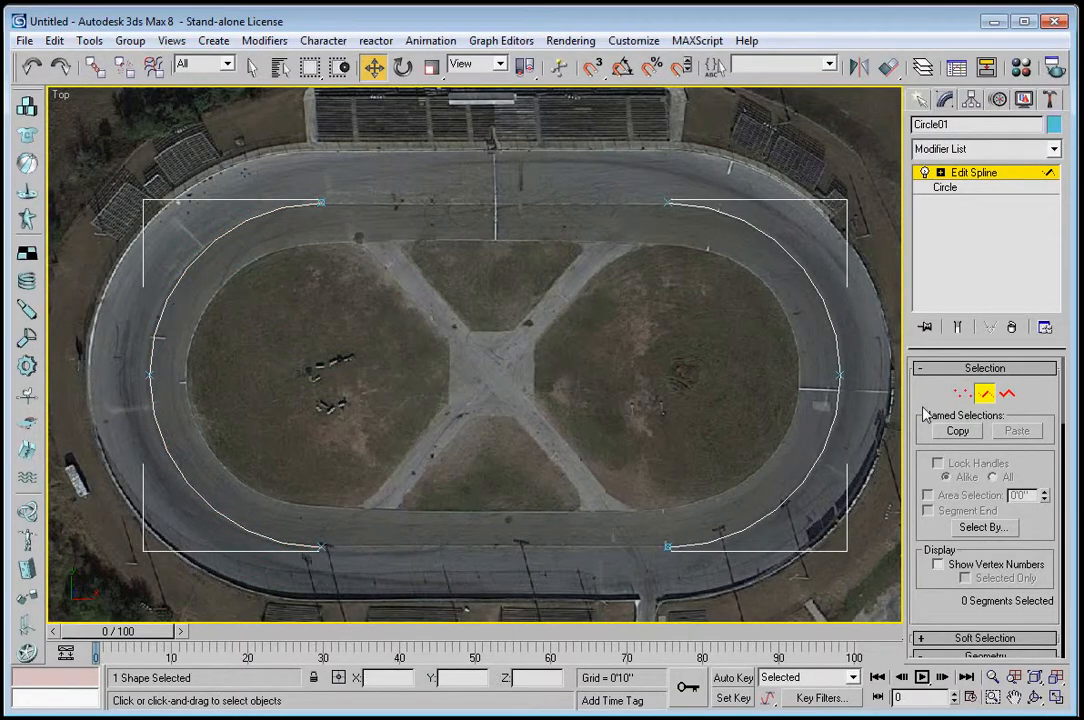
Create two straight horizontal lines beside the gaps between the half circles, the upper one about 305' long.
click(962, 393)
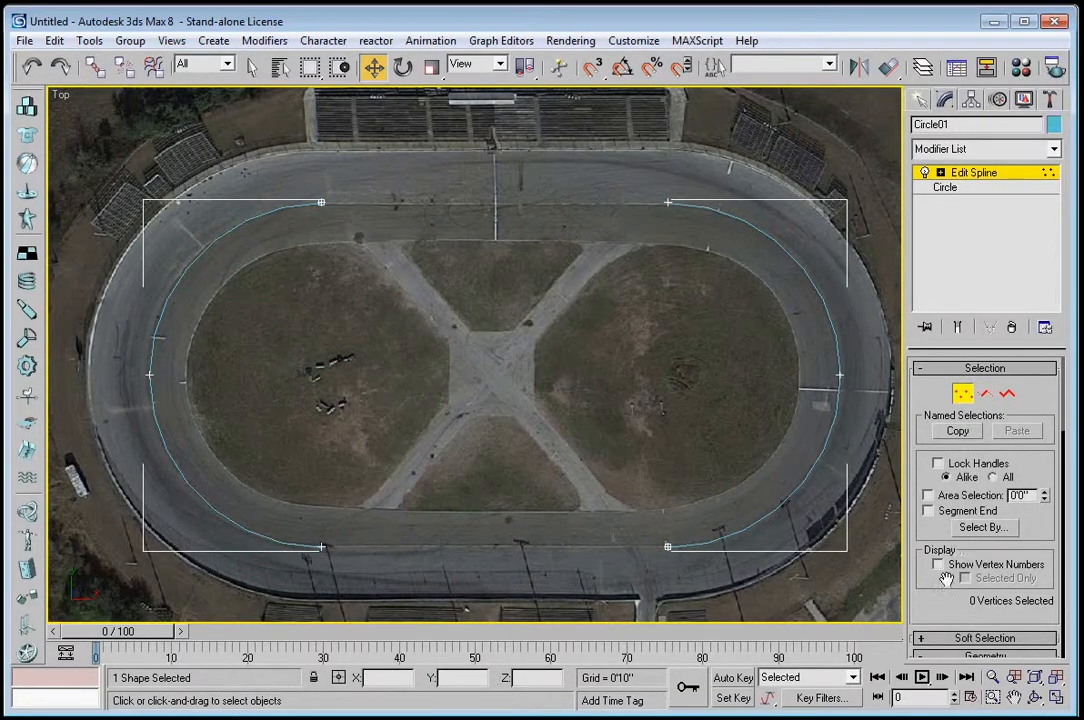
scroll(913, 421, down, 3)
click(948, 535)
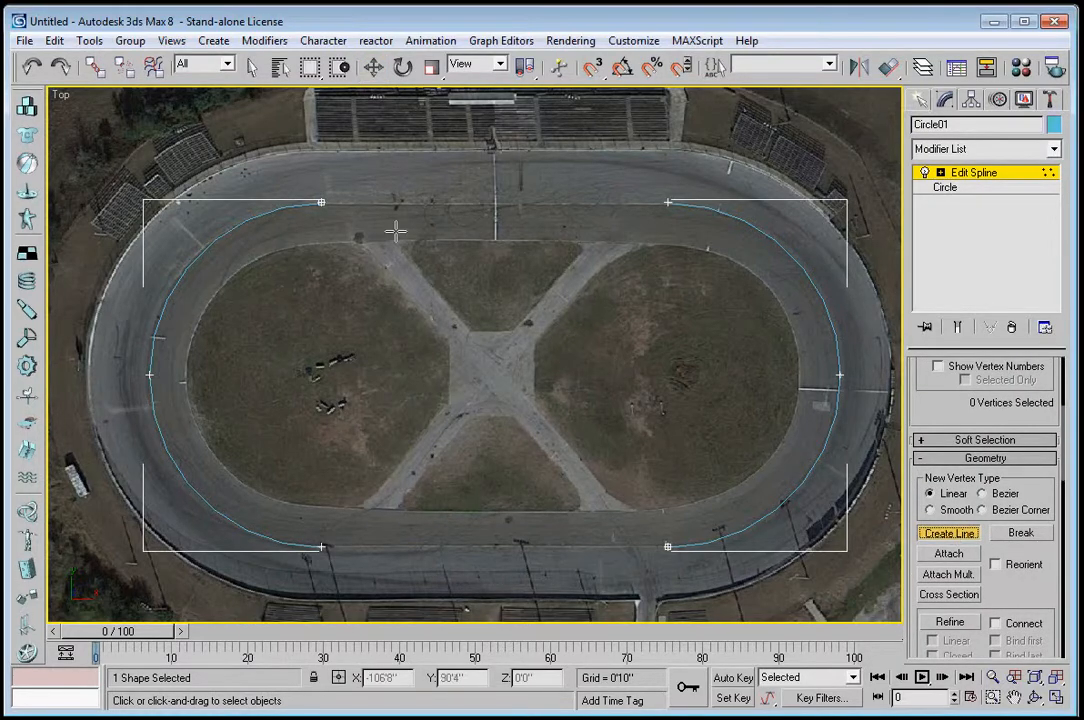
click(321, 189)
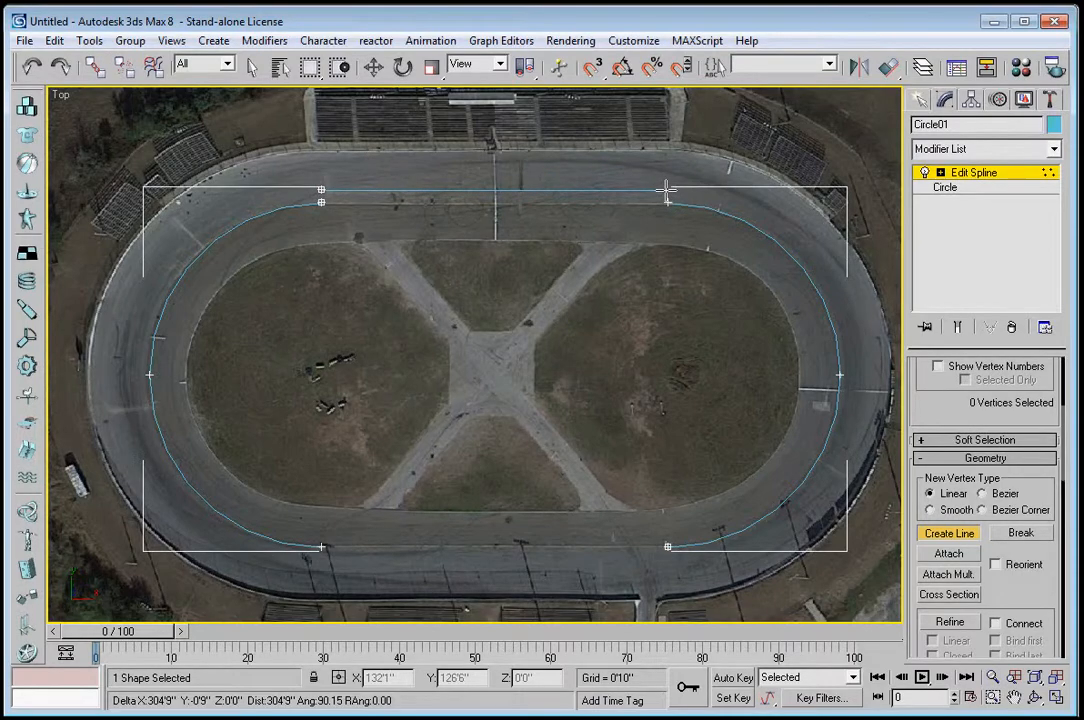
click(667, 189)
right_click(665, 189)
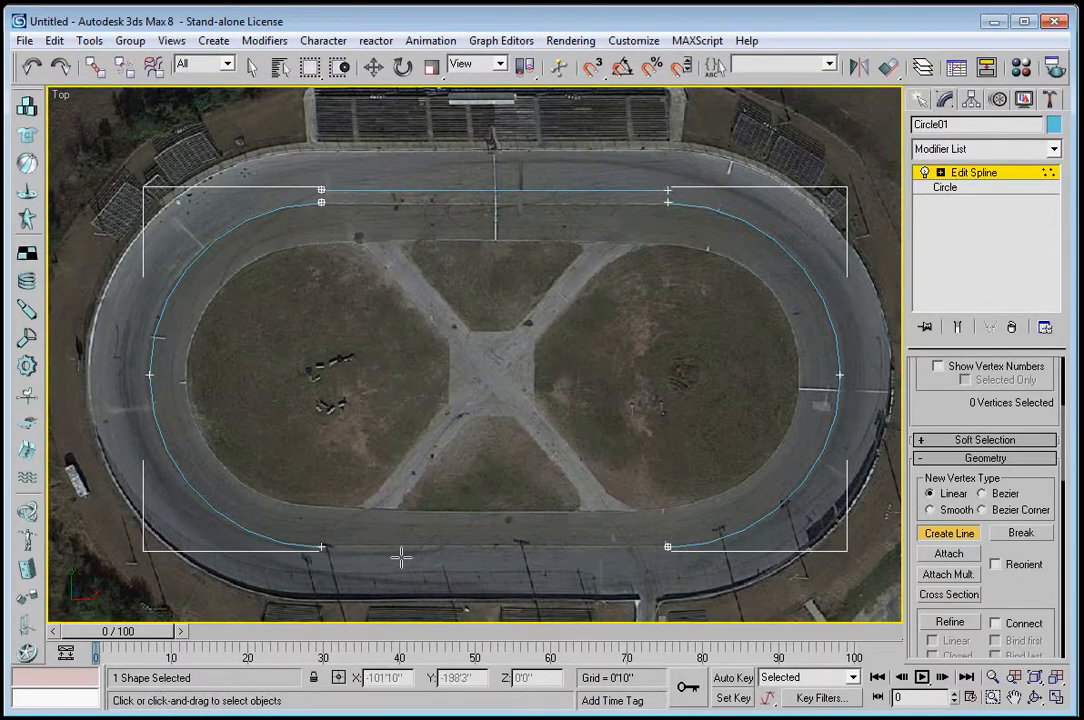
click(321, 533)
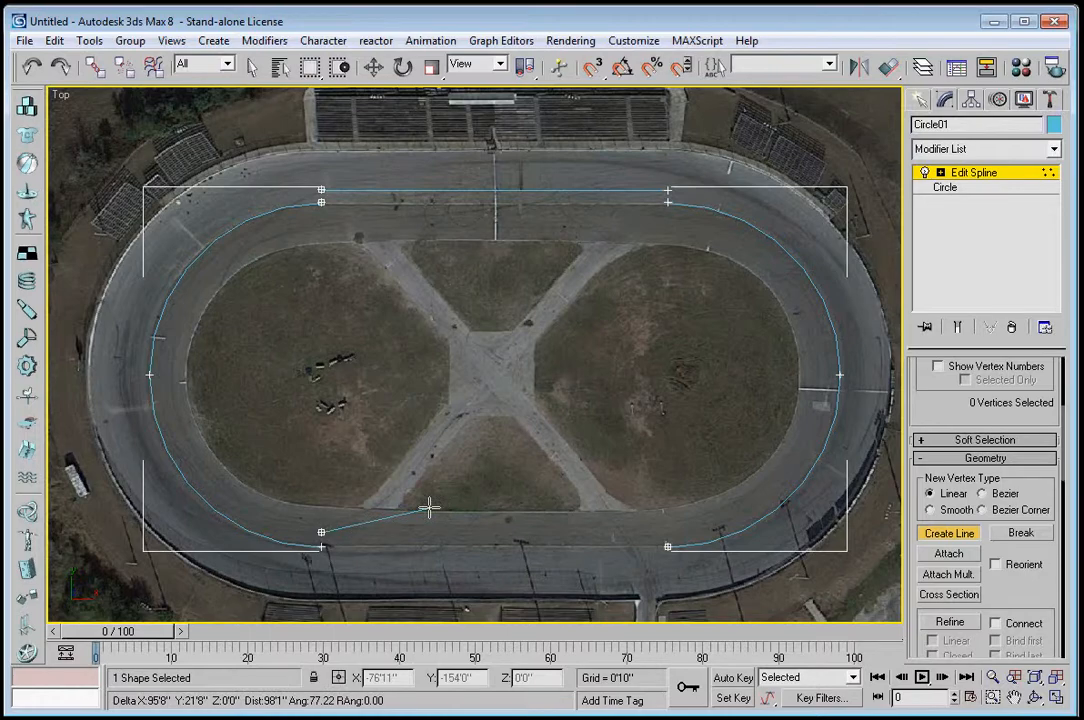
click(667, 533)
right_click(667, 533)
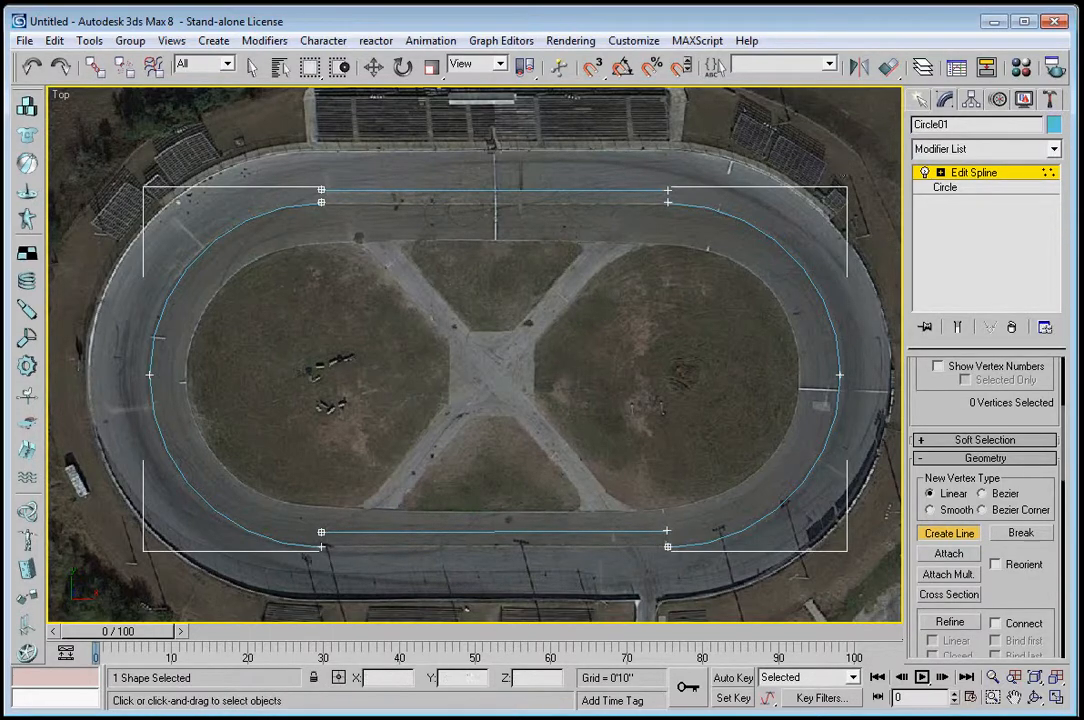
Turn on 3D snapping and check its snap types and options with the Move tool active.
scroll(960, 420, up, 5)
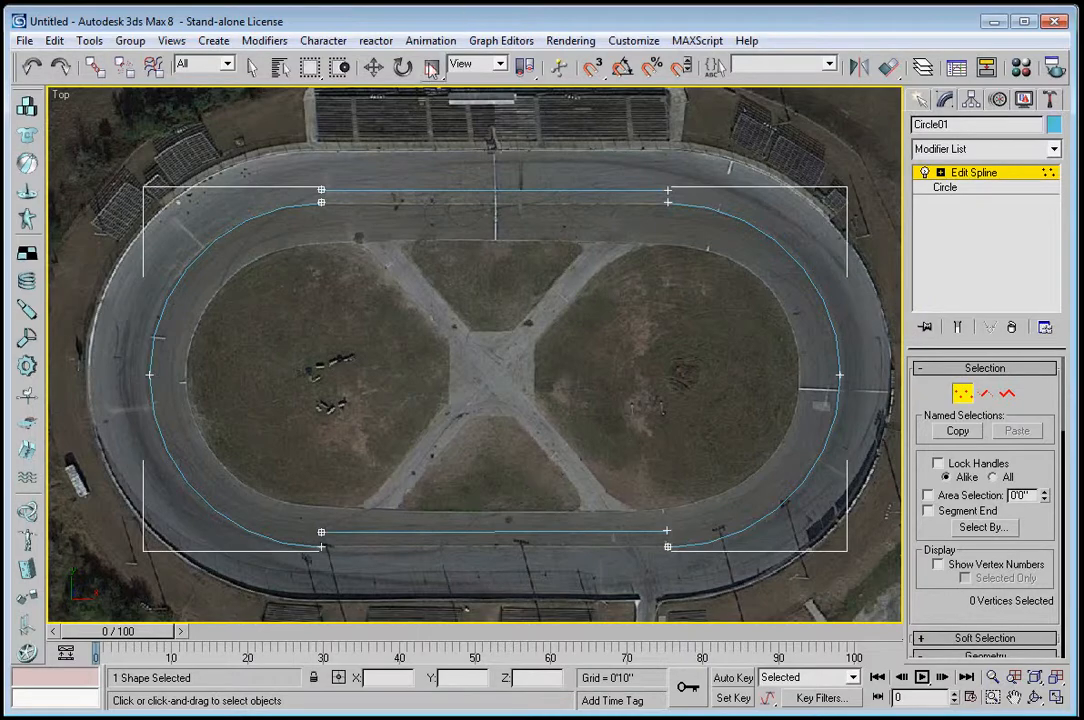
click(593, 67)
click(373, 67)
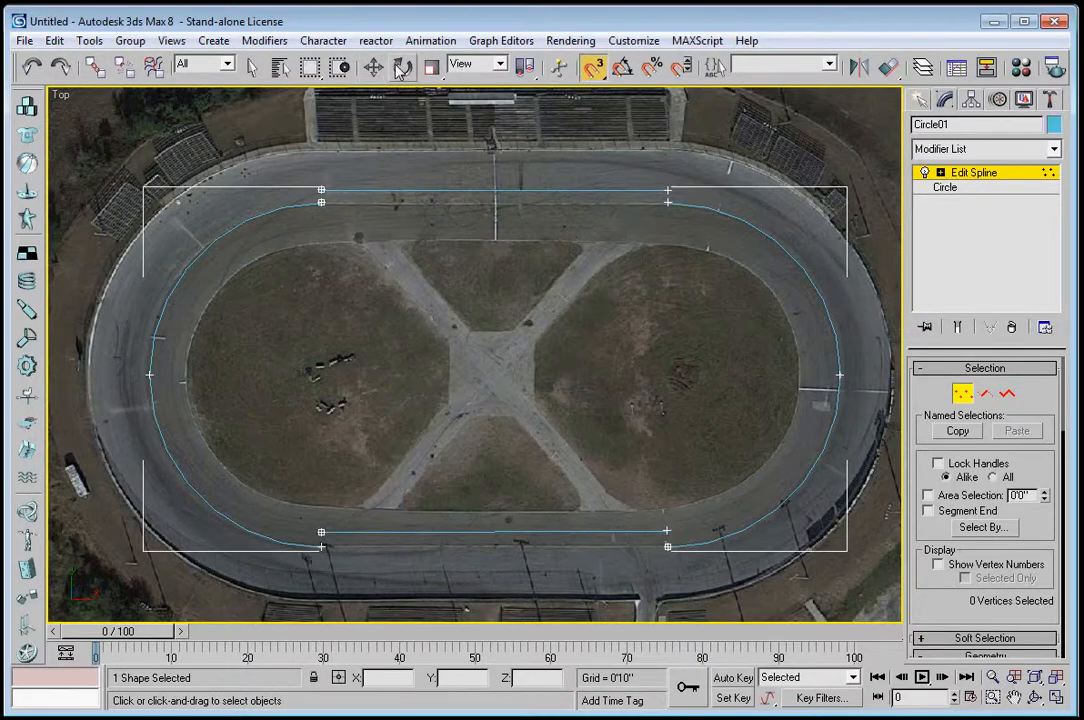
right_click(597, 68)
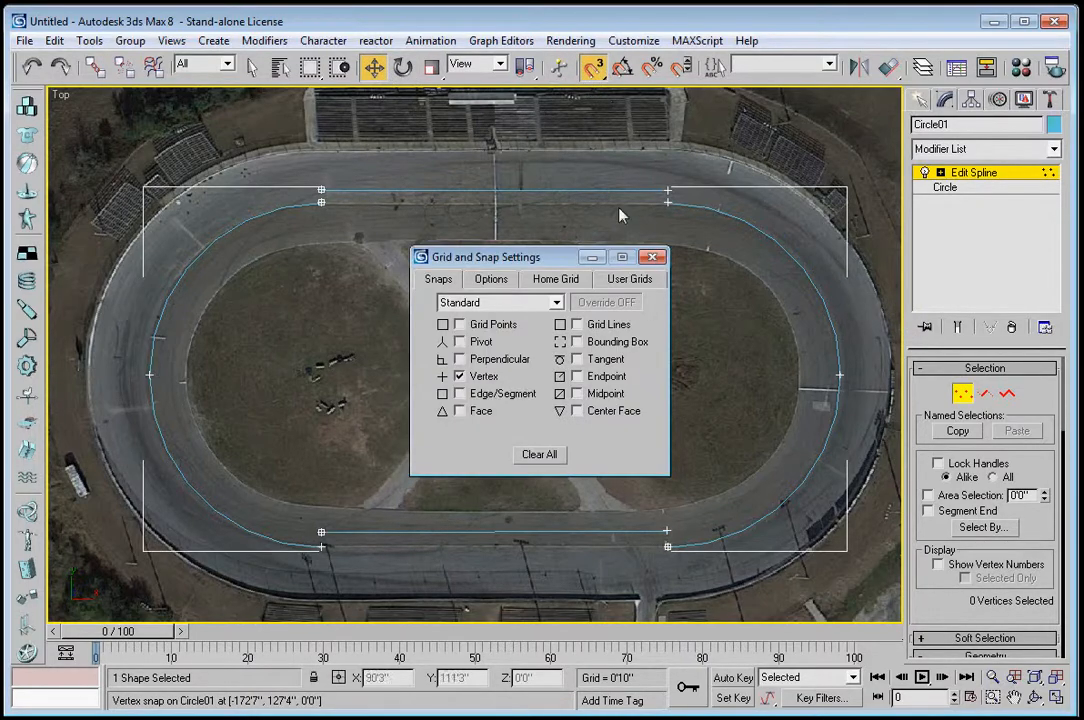
click(489, 279)
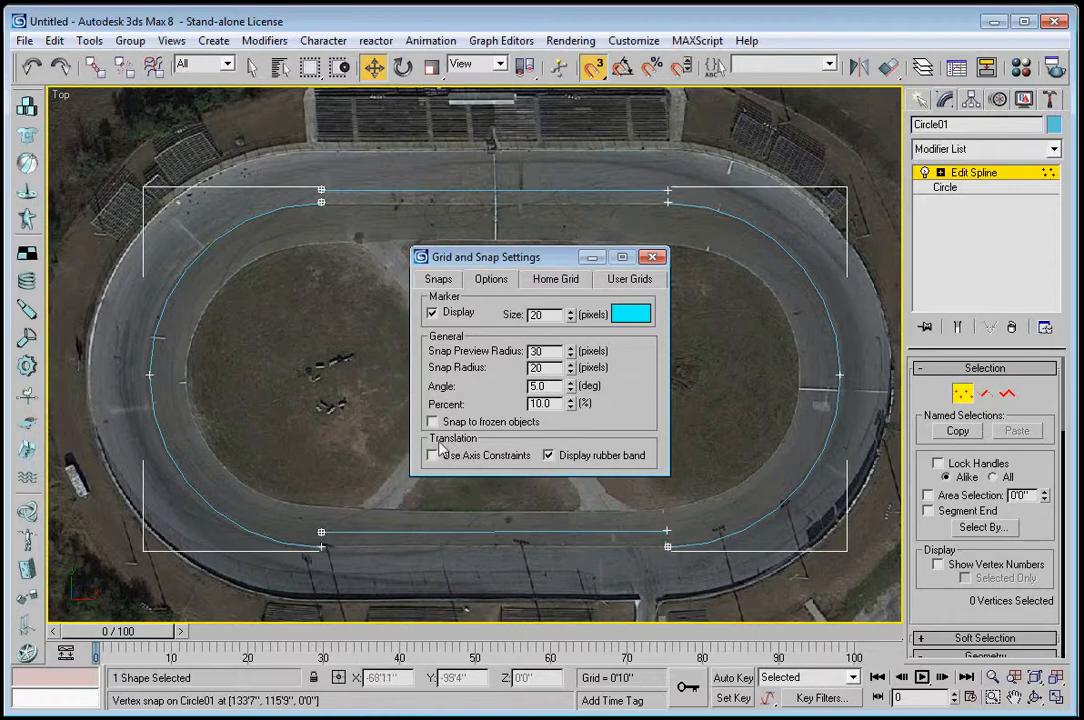
click(652, 257)
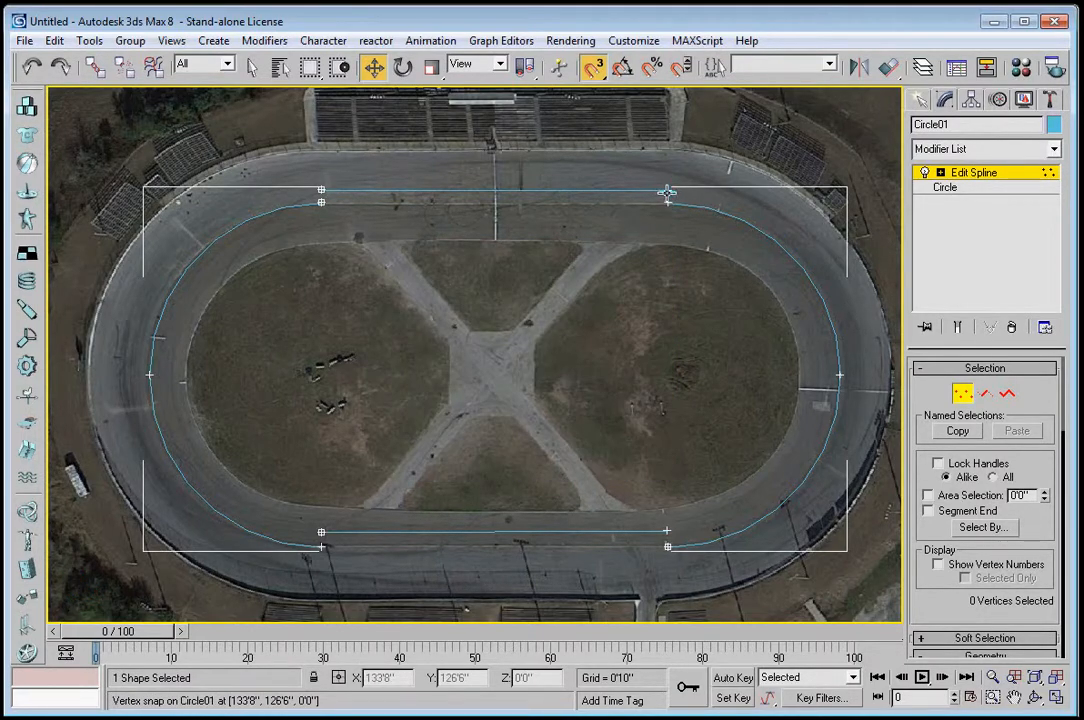
Snap both endpoints of the upper and lower straight lines onto the adjacent ends of the half circles.
drag(667, 192, 671, 207)
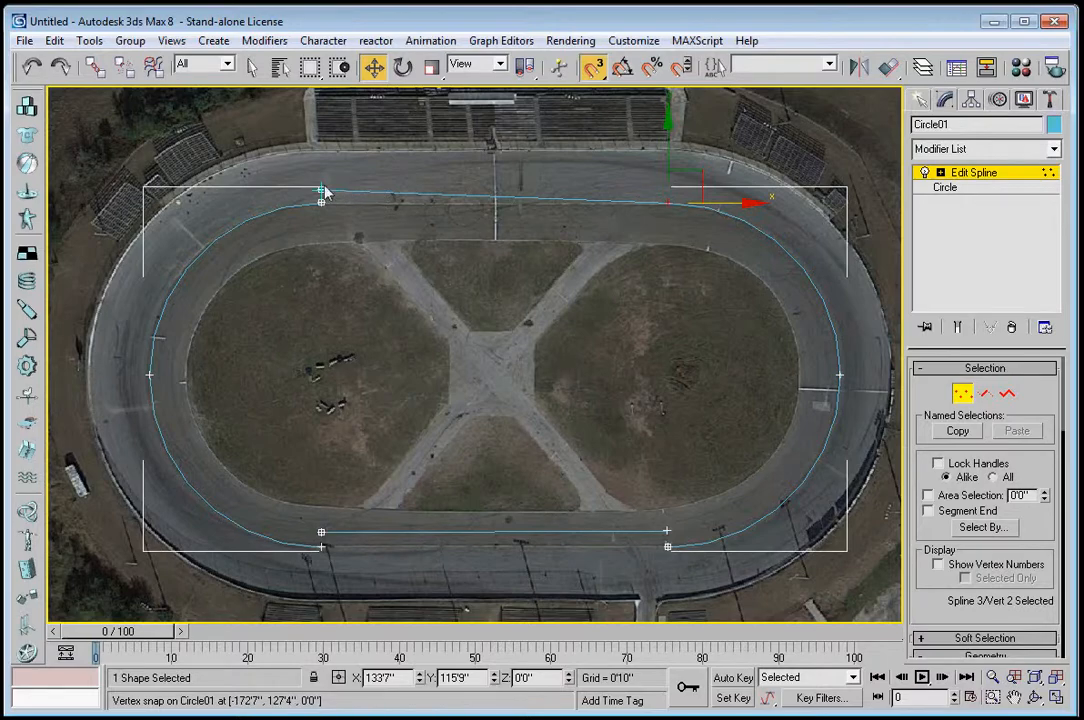
drag(323, 191, 327, 208)
drag(320, 531, 321, 546)
drag(667, 532, 668, 547)
Weld the eight overlapping end vertices at the four joints between the straight lines and half circles, then reselect the joints.
drag(301, 170, 741, 594)
scroll(916, 607, down, 3)
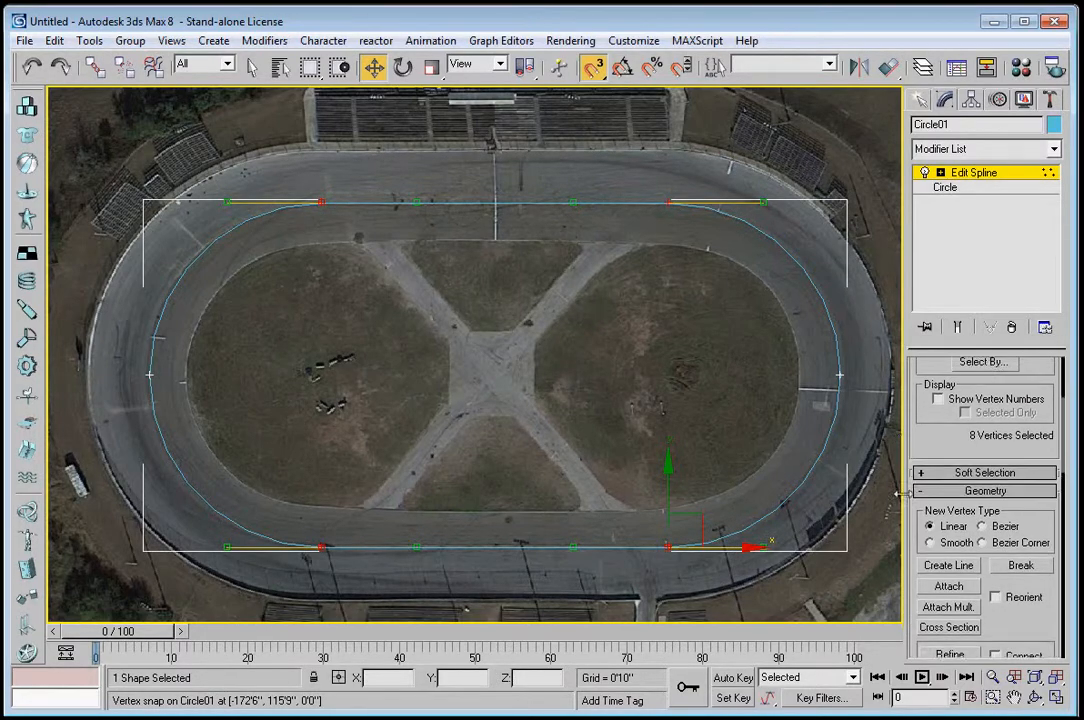
scroll(968, 420, down, 6)
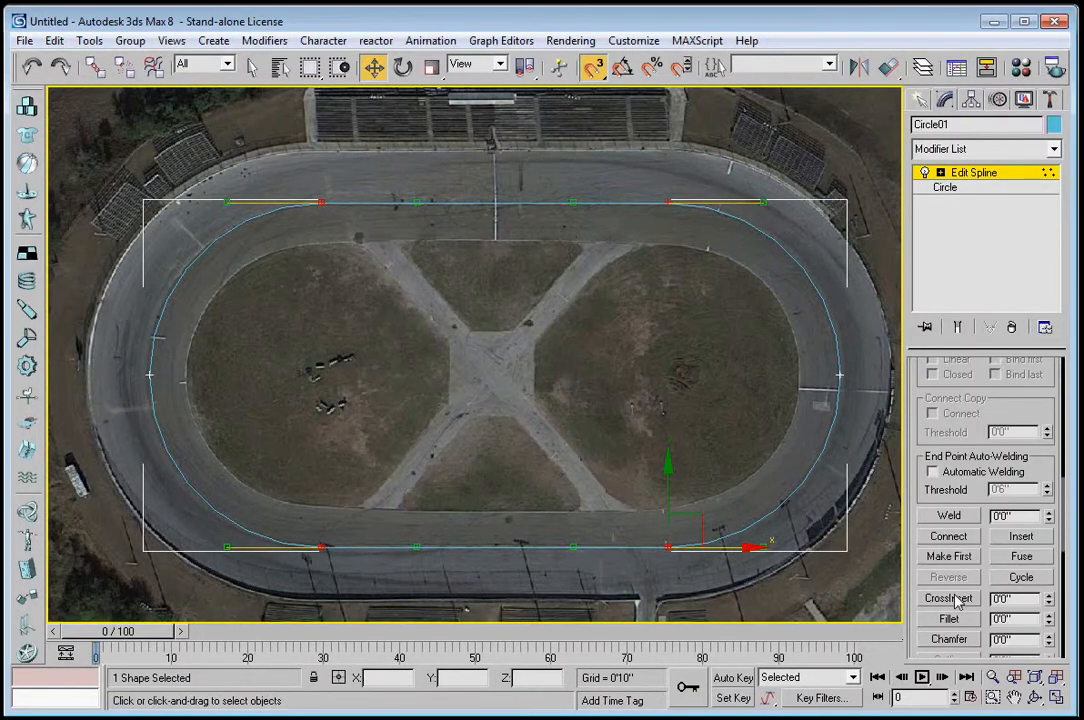
click(948, 515)
scroll(948, 515, up, 5)
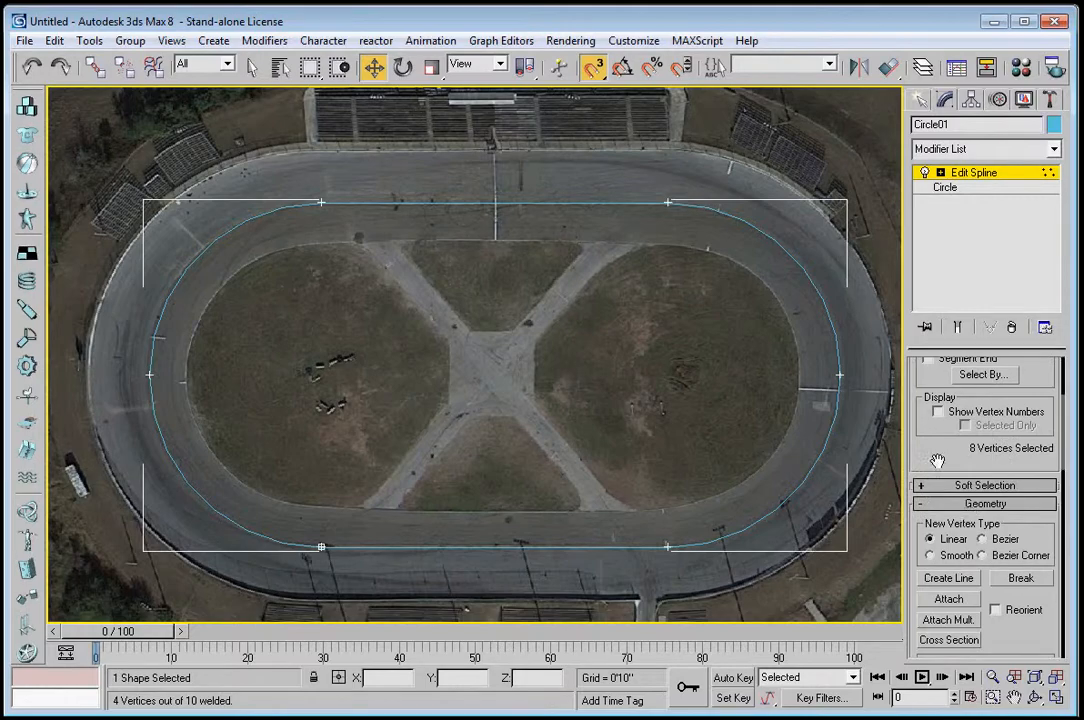
drag(312, 176, 690, 565)
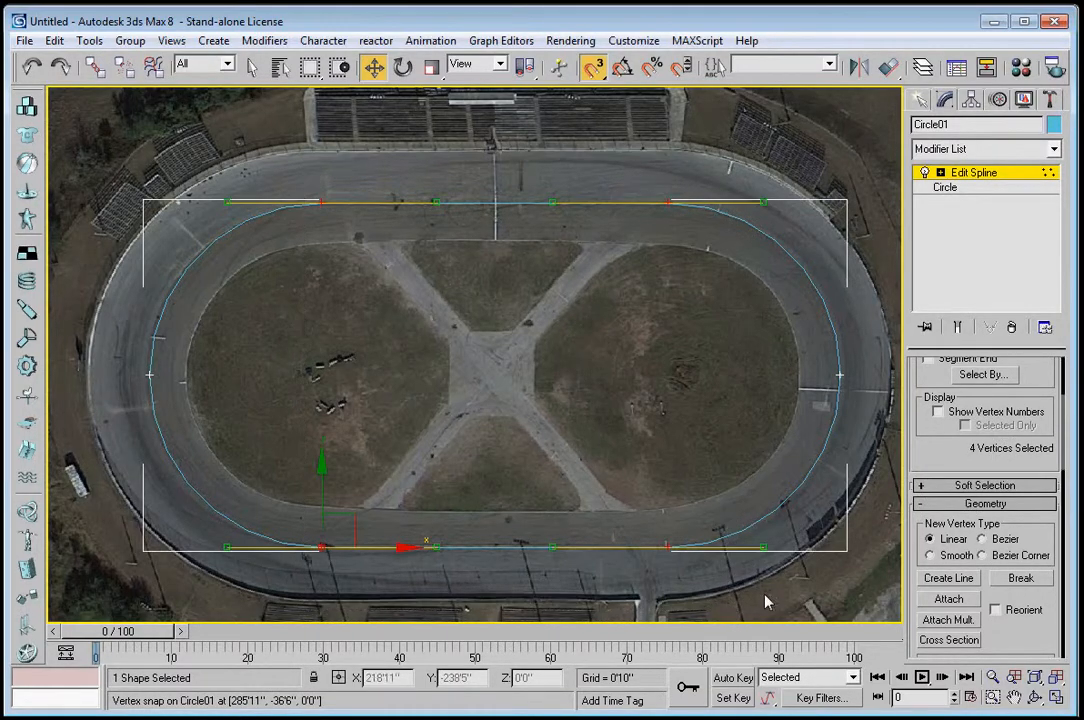
Make the vertex at the far right of the oval the spline's first vertex.
click(840, 375)
drag(968, 468, 962, 214)
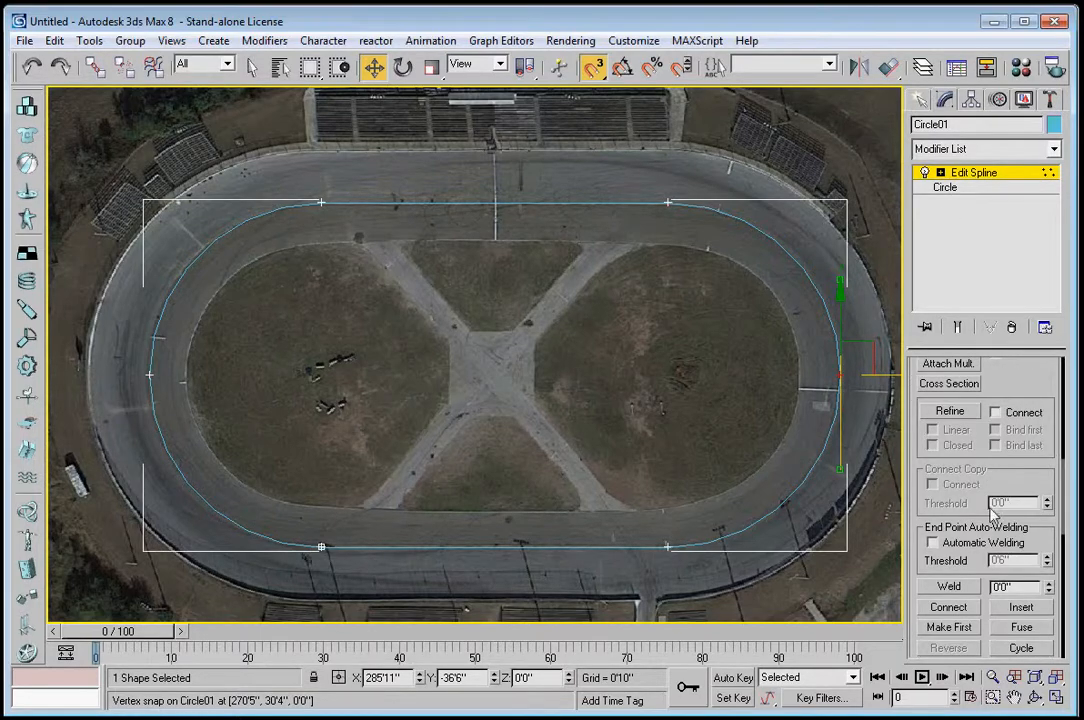
click(950, 627)
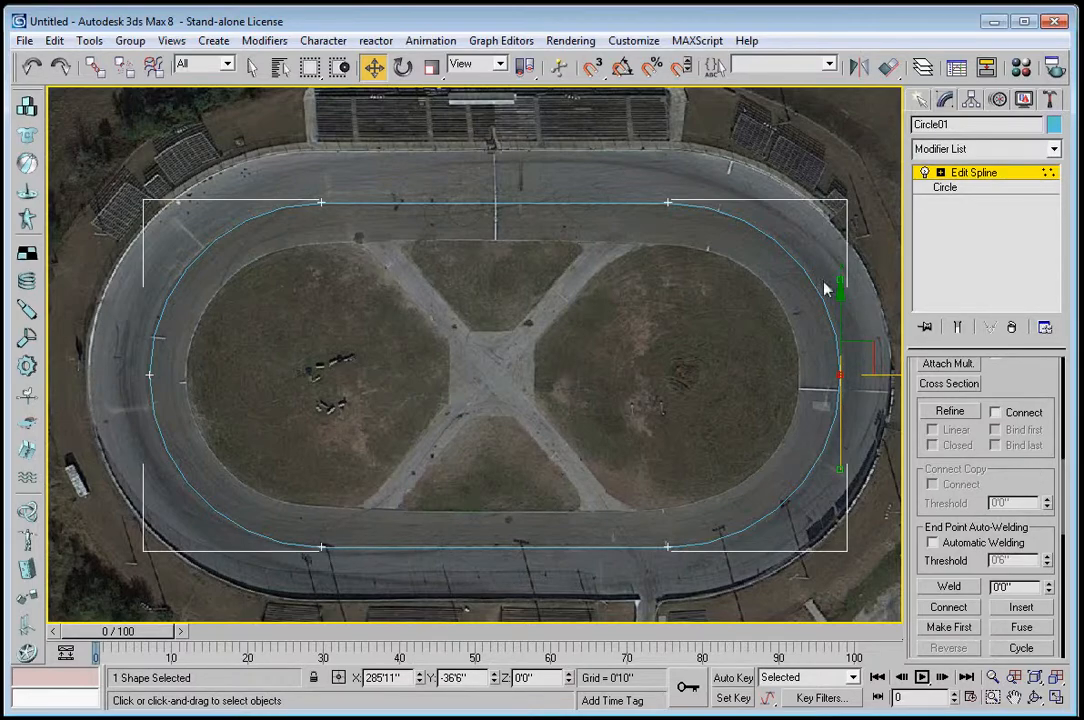
drag(1028, 387, 1054, 575)
drag(1012, 390, 1032, 610)
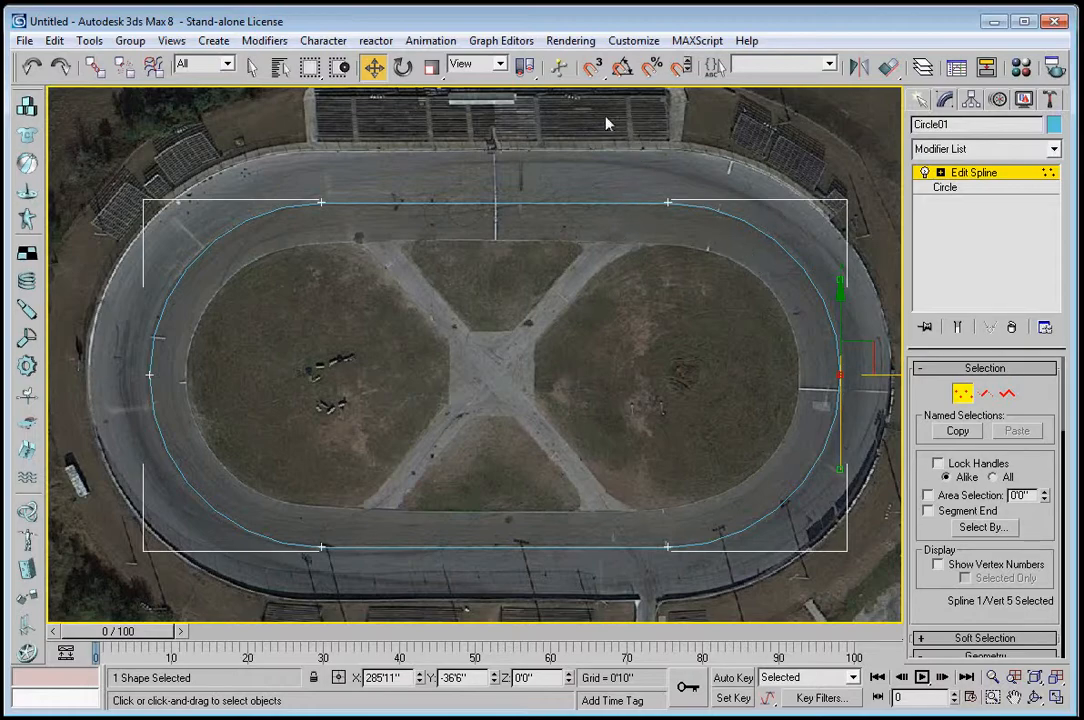
Shorten the left tangent handle of the vertex at the oval's upper-right joint and convert that vertex to Bezier.
middle_drag(663, 296, 595, 474)
scroll(600, 467, up, 6)
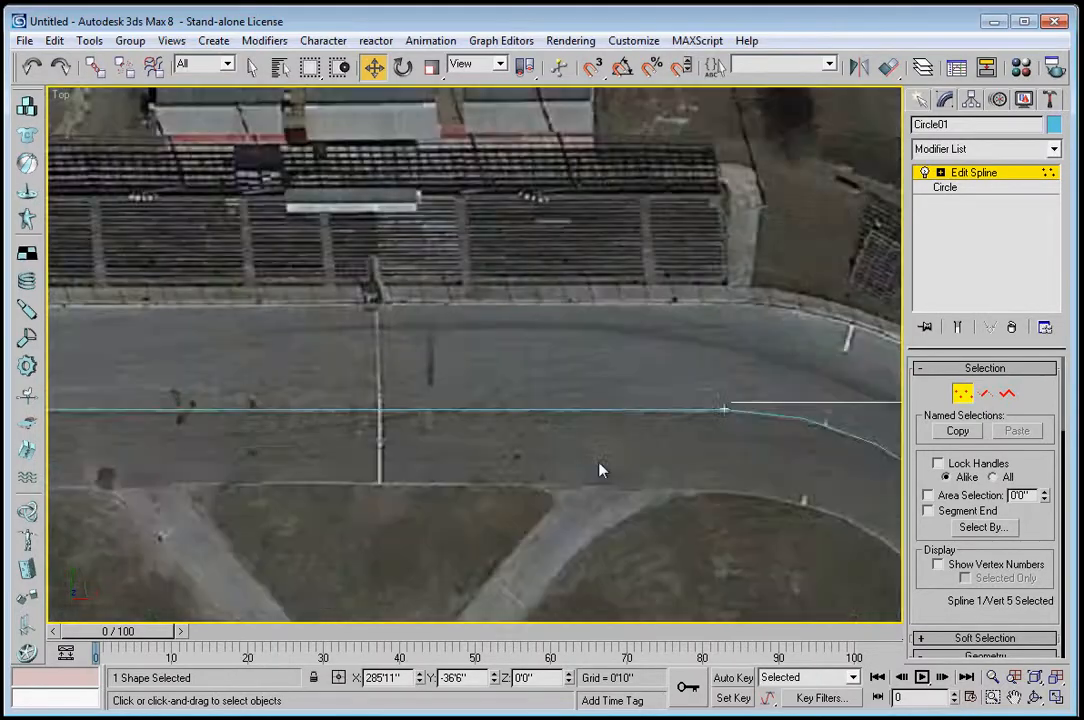
middle_drag(668, 450, 149, 407)
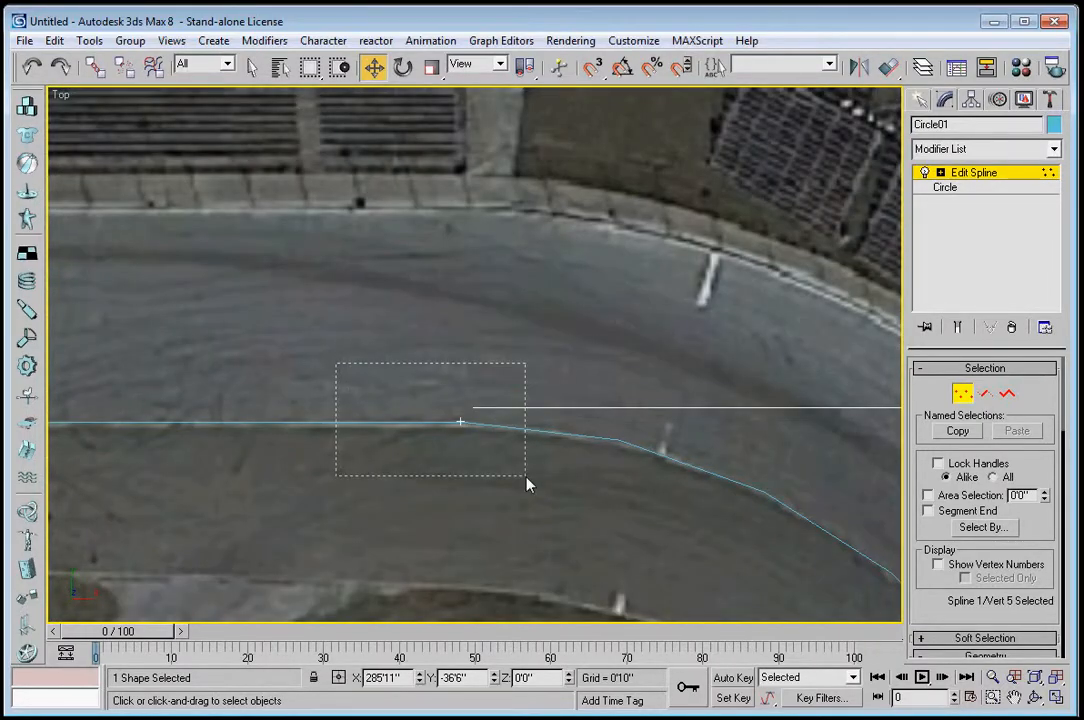
drag(528, 485, 528, 485)
scroll(531, 483, down, 1)
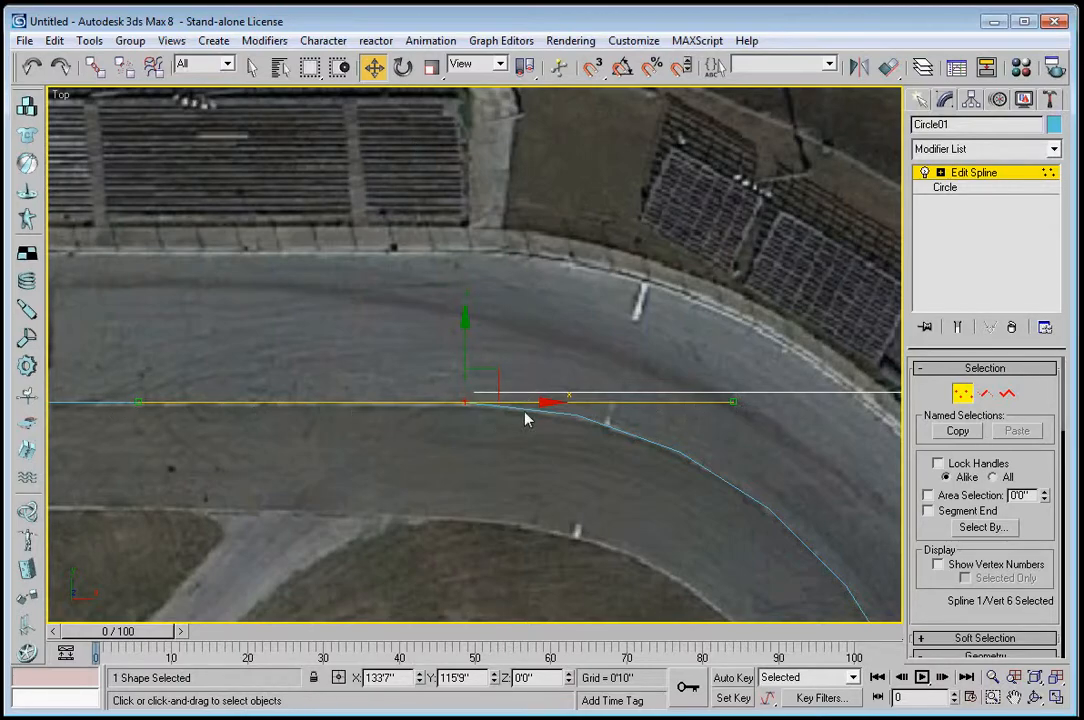
right_click(462, 402)
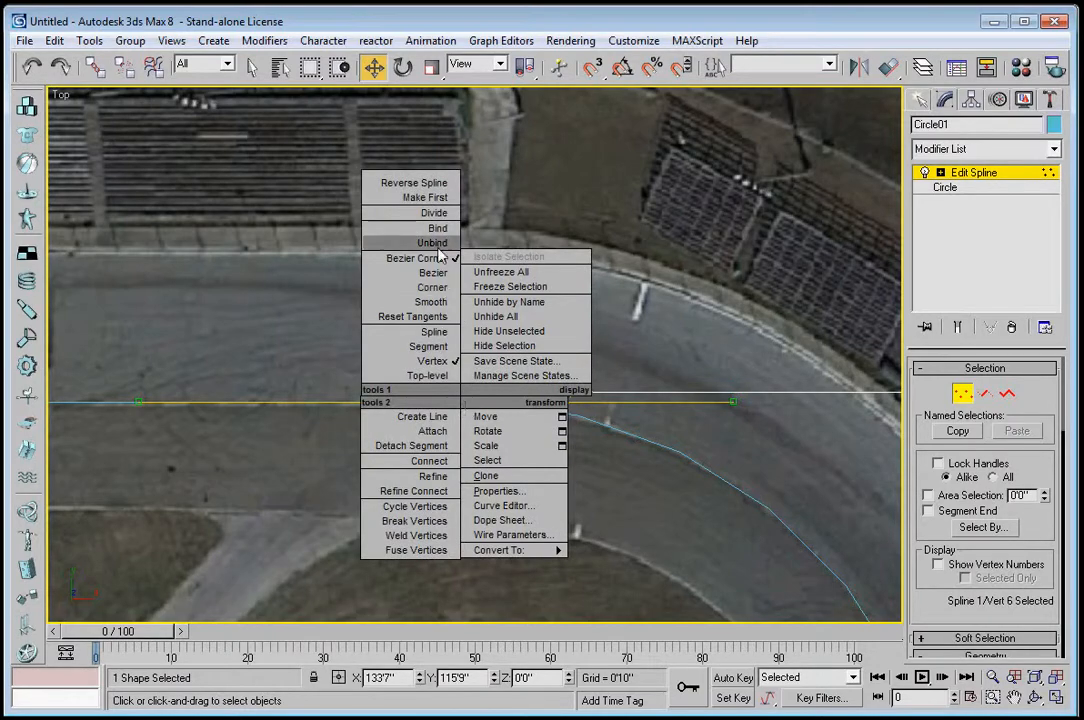
click(502, 20)
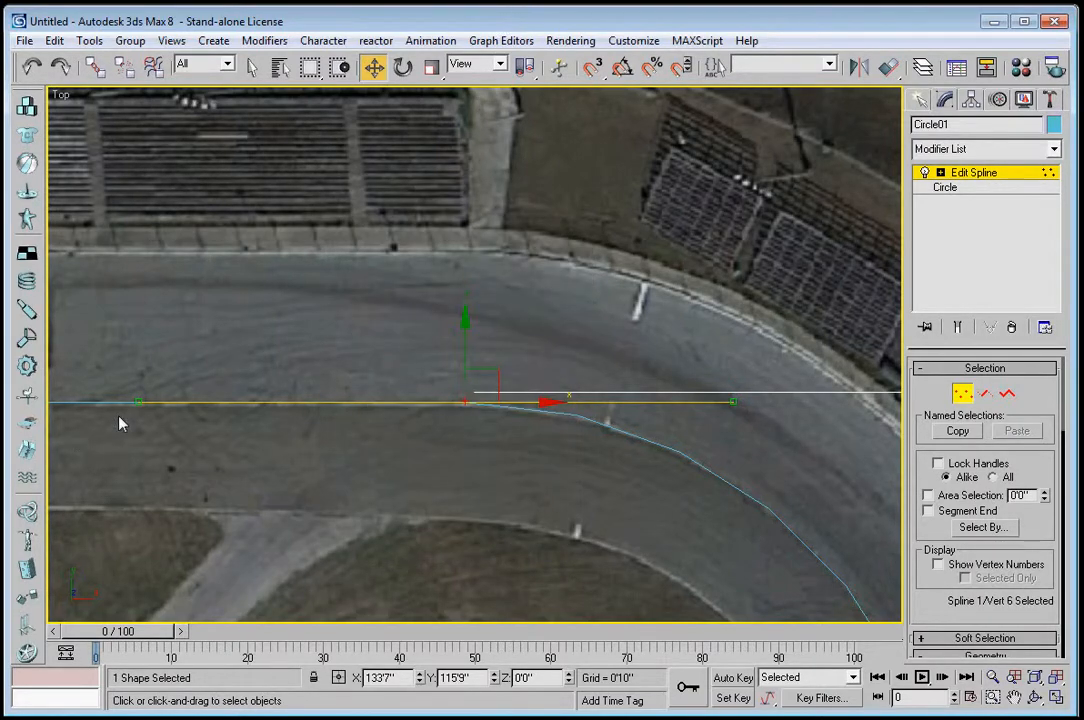
drag(136, 404, 203, 476)
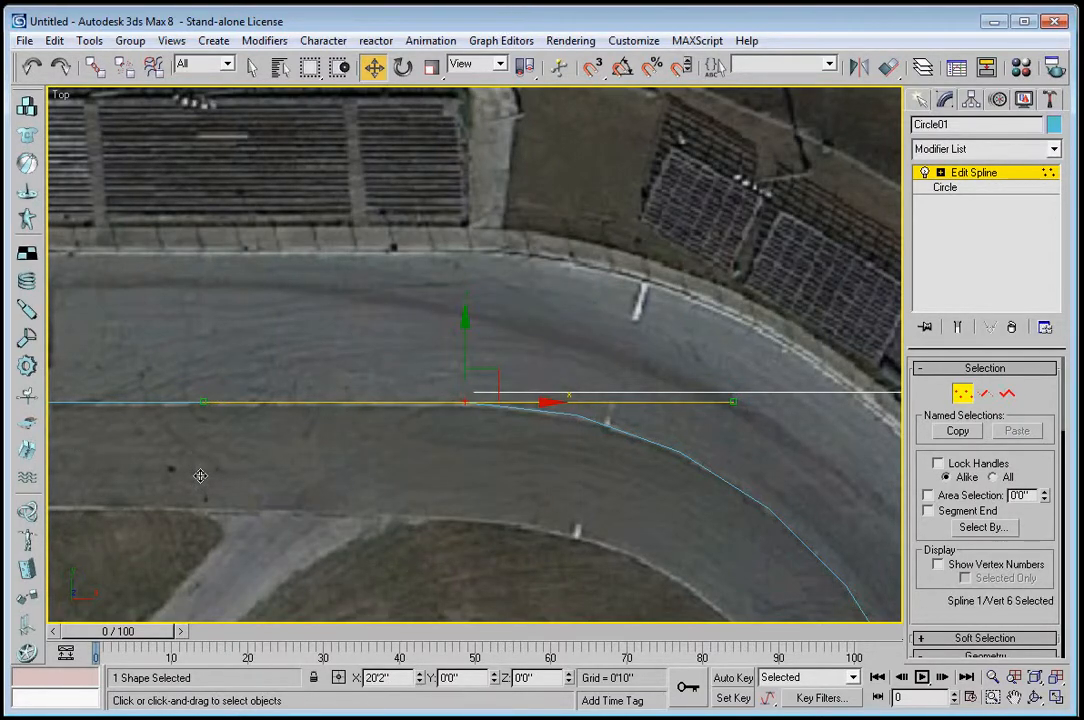
right_click(458, 402)
click(435, 277)
middle_drag(435, 414, 971, 373)
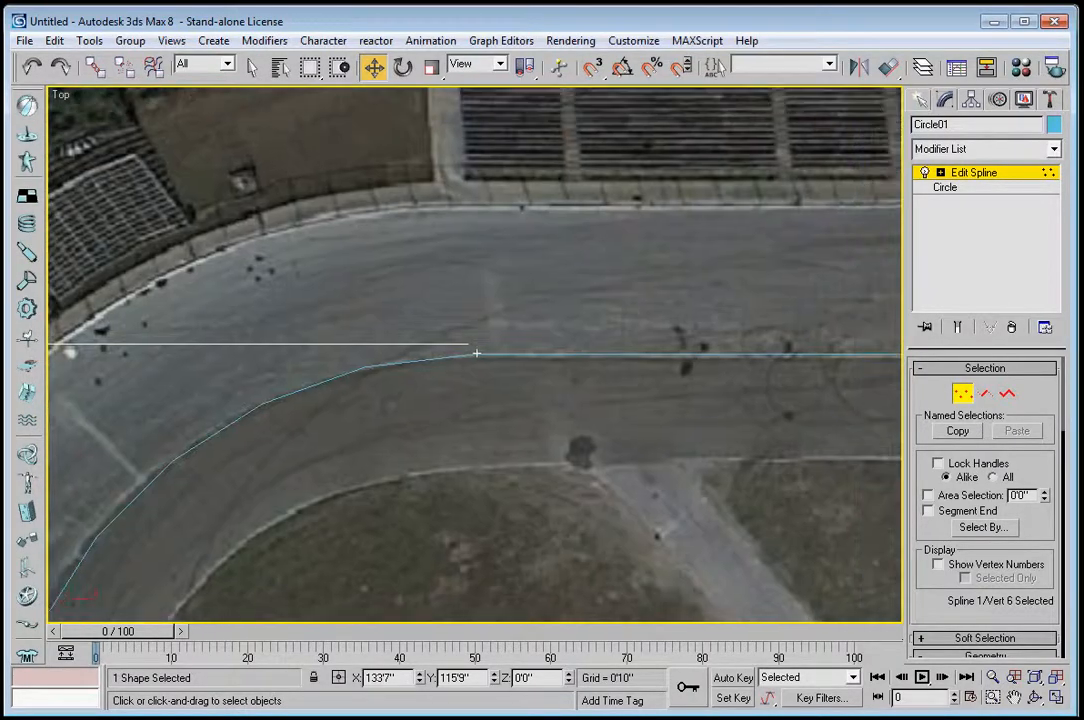
Shorten the right tangent handle of the vertex at the oval's upper-left joint and convert that vertex to Bezier.
click(476, 354)
drag(805, 352, 738, 409)
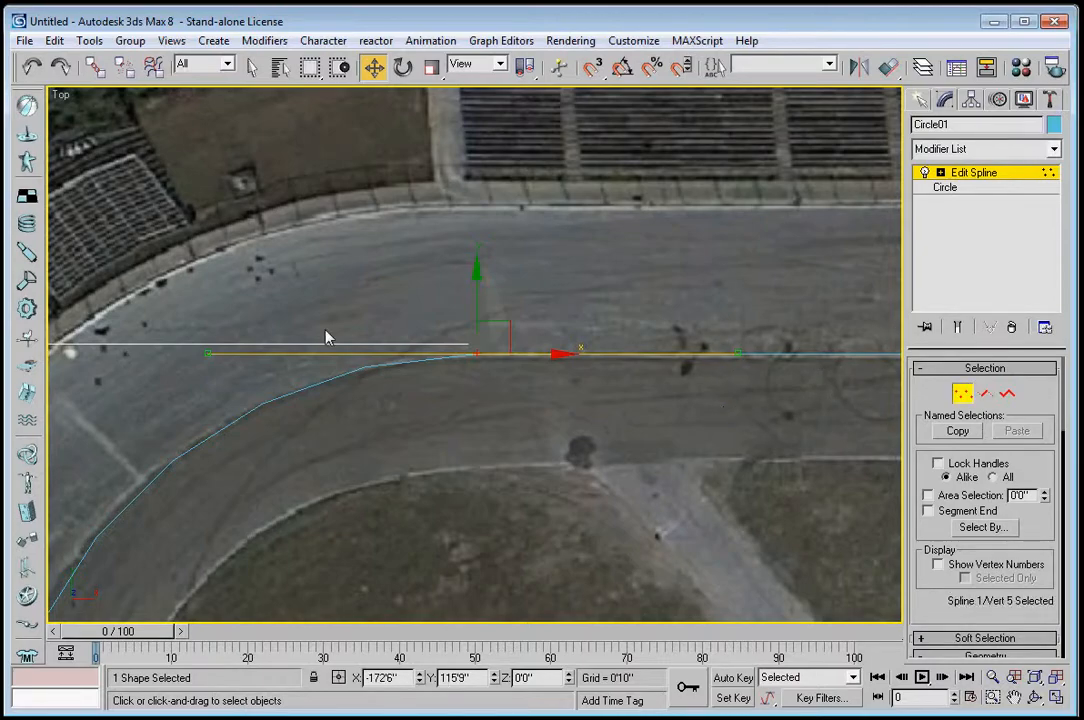
right_click(478, 356)
click(437, 232)
Shorten the right tangent handle of the vertex at the oval's lower-left joint and convert that vertex to Bezier.
middle_drag(550, 497, 535, 488)
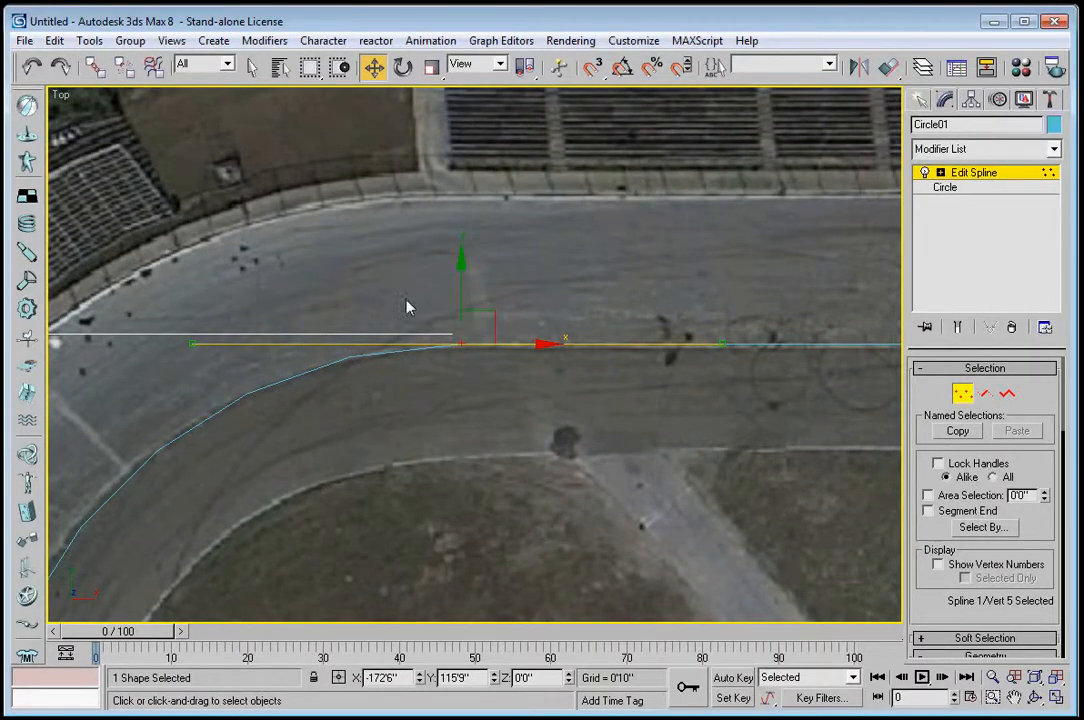
middle_drag(237, 375, 384, 226)
drag(521, 430, 522, 431)
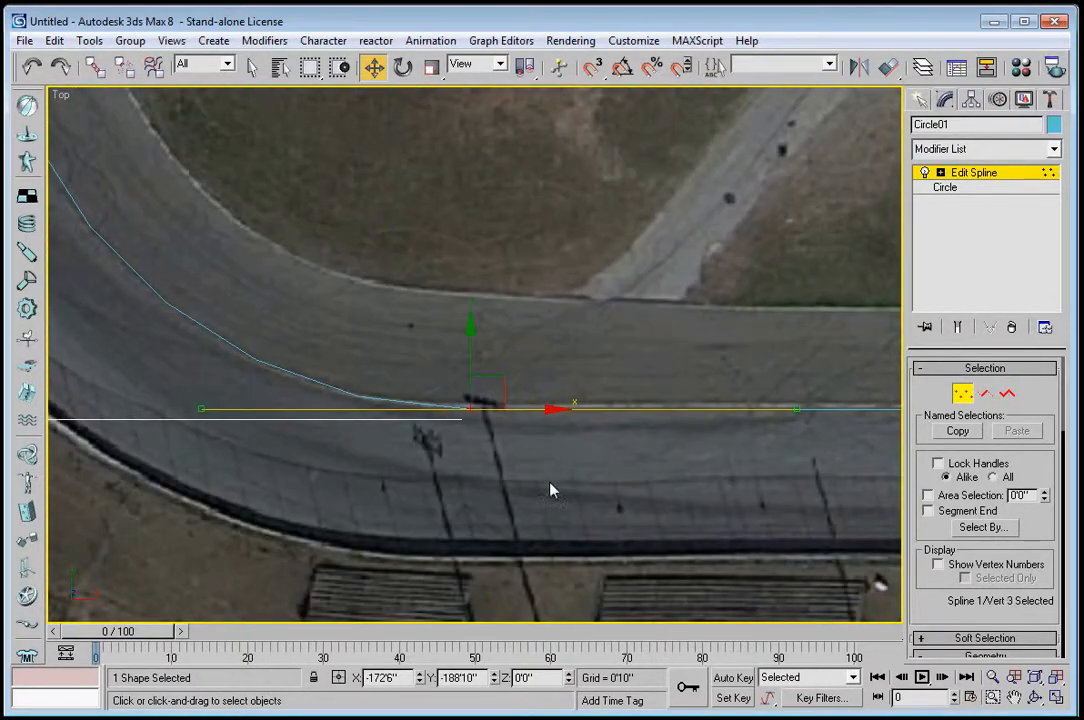
drag(799, 410, 741, 440)
middle_drag(578, 436, 508, 419)
scroll(508, 418, down, 2)
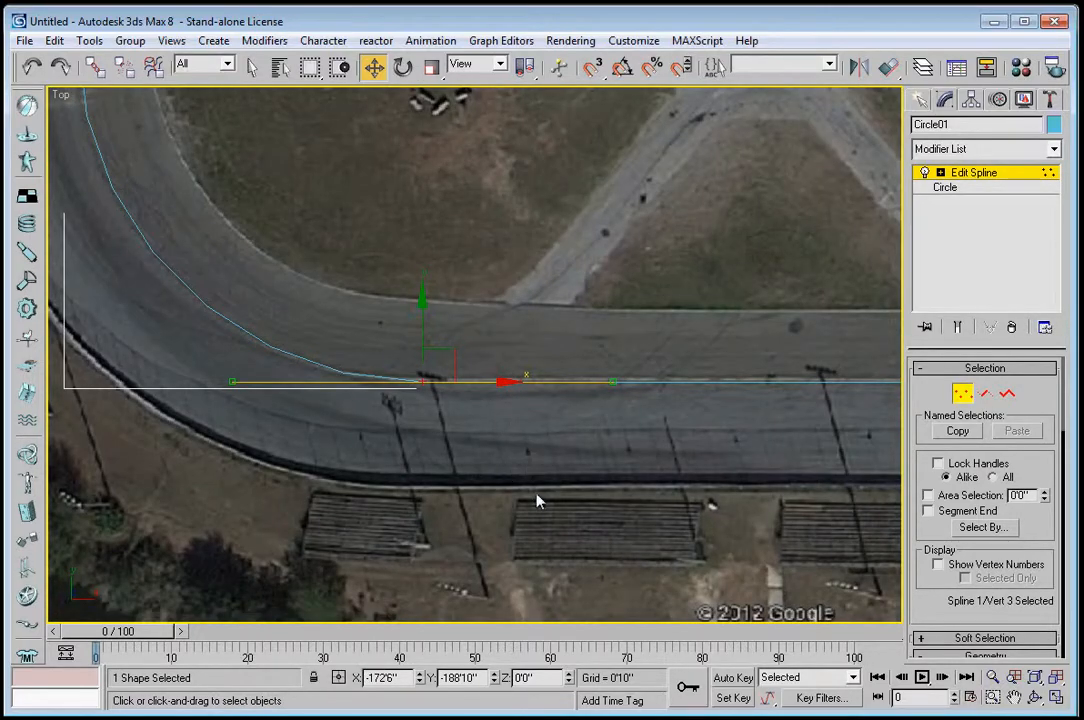
right_click(416, 383)
click(397, 256)
Shorten the left tangent handle of the vertex at the oval's lower-right joint, convert that vertex to Bezier, and clear the vertex selection.
middle_drag(519, 386, 325, 395)
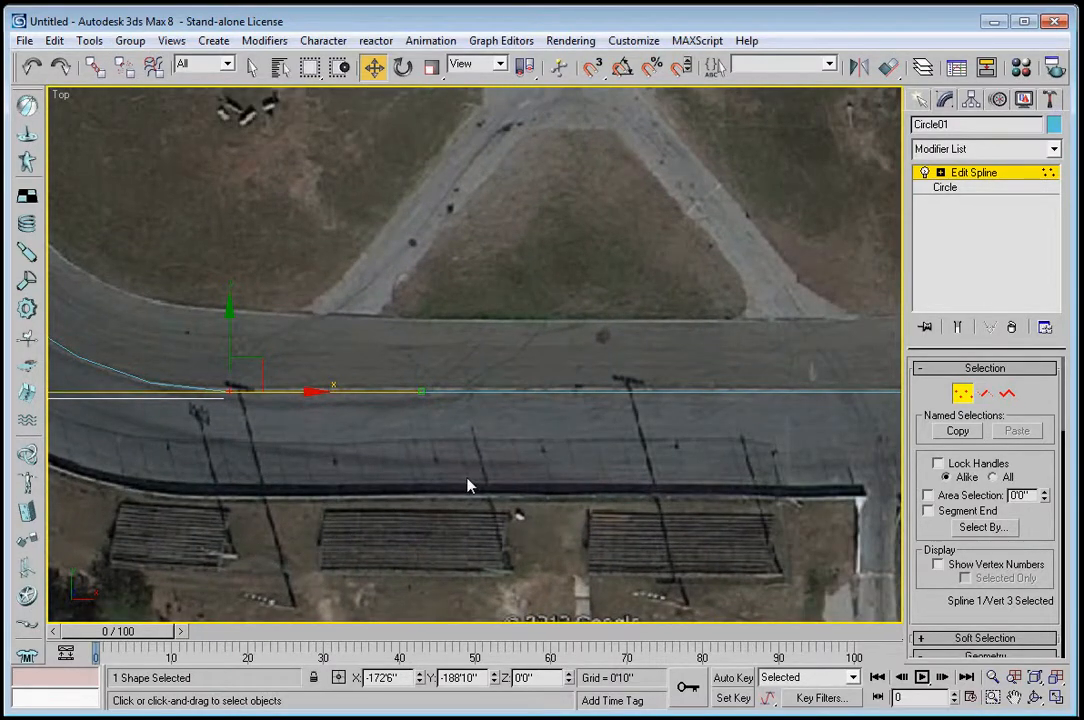
scroll(292, 462, down, 2)
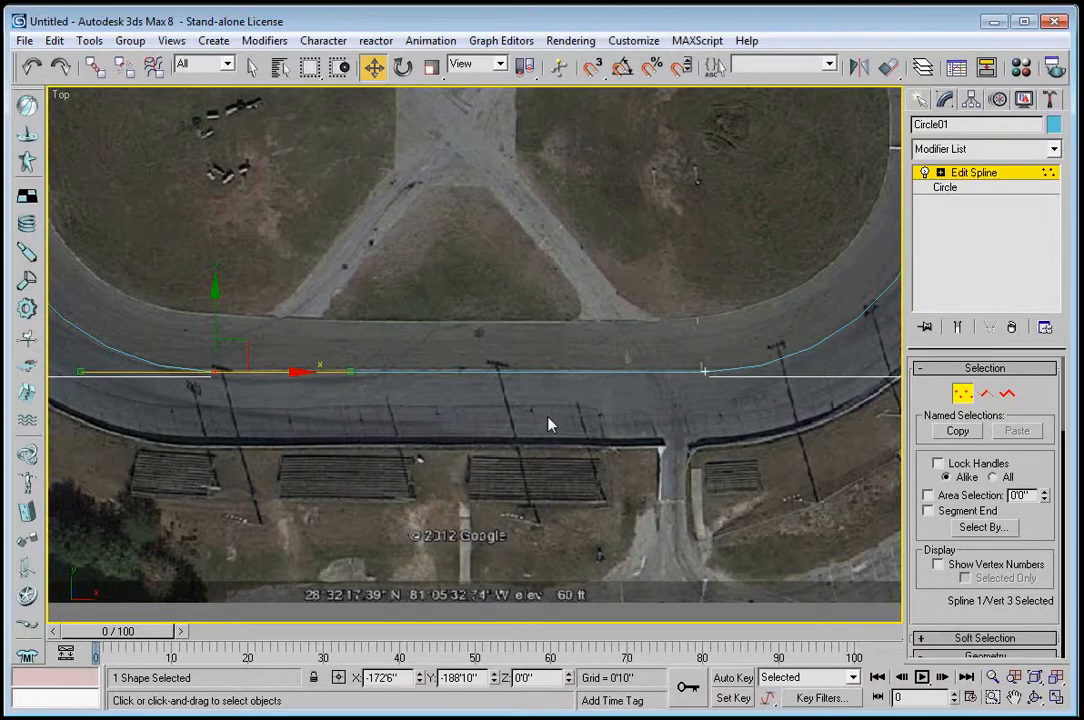
middle_drag(562, 406, 280, 436)
scroll(282, 432, up, 4)
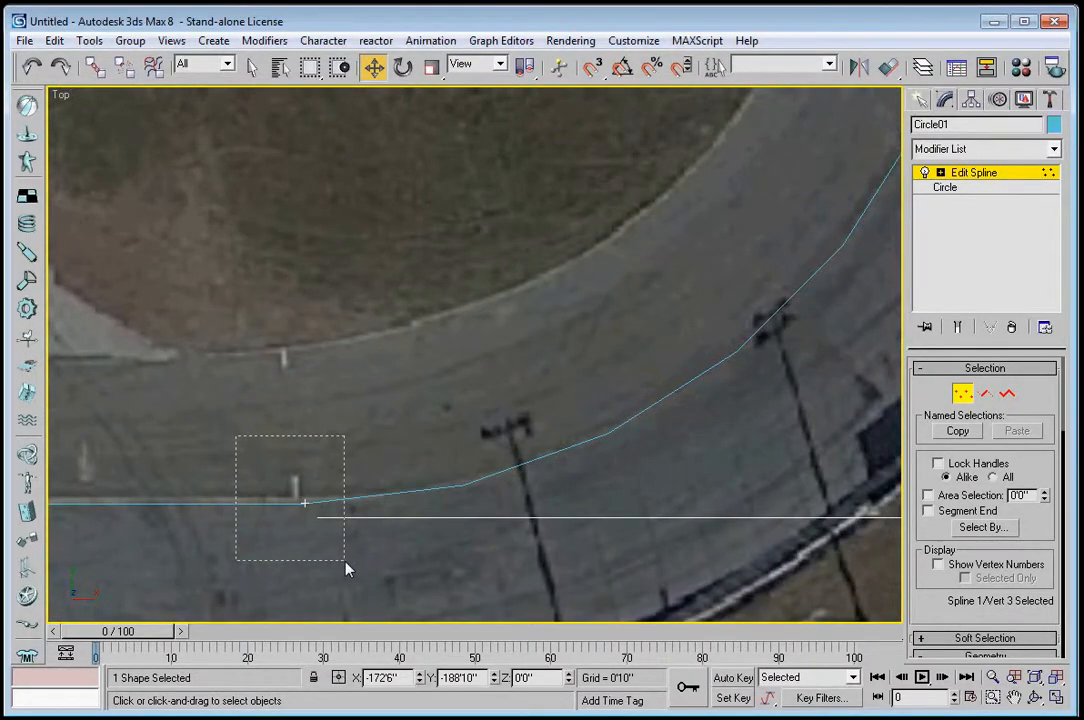
drag(345, 562, 345, 562)
scroll(345, 540, down, 2)
middle_drag(346, 463, 513, 370)
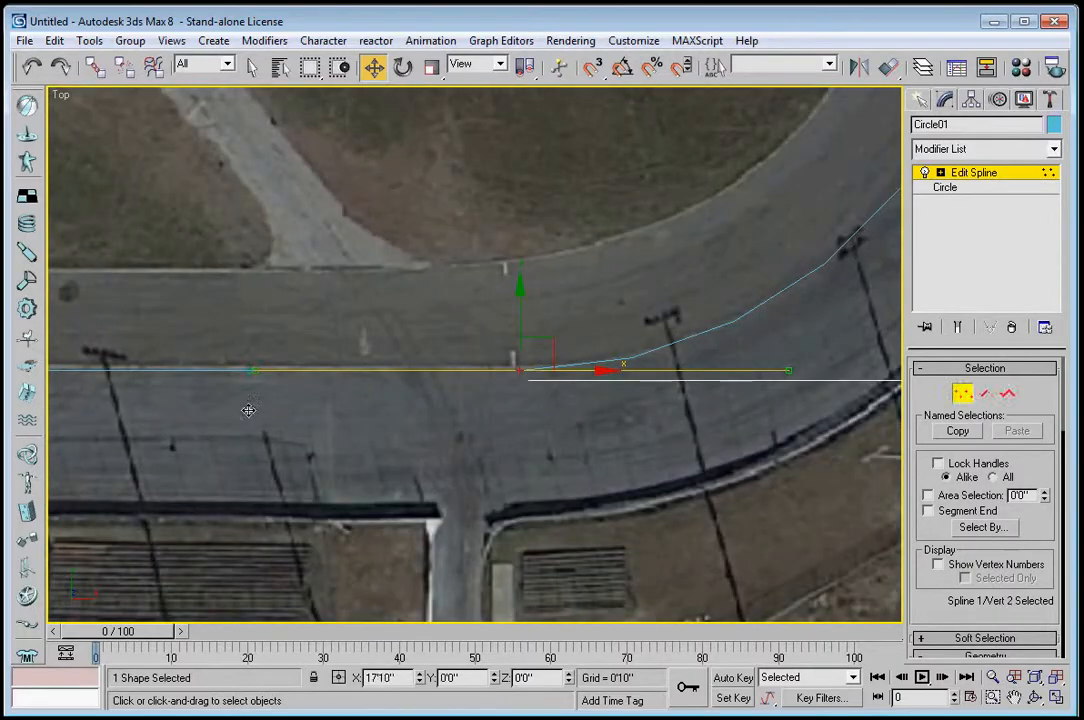
right_click(517, 367)
click(492, 277)
scroll(501, 278, down, 4)
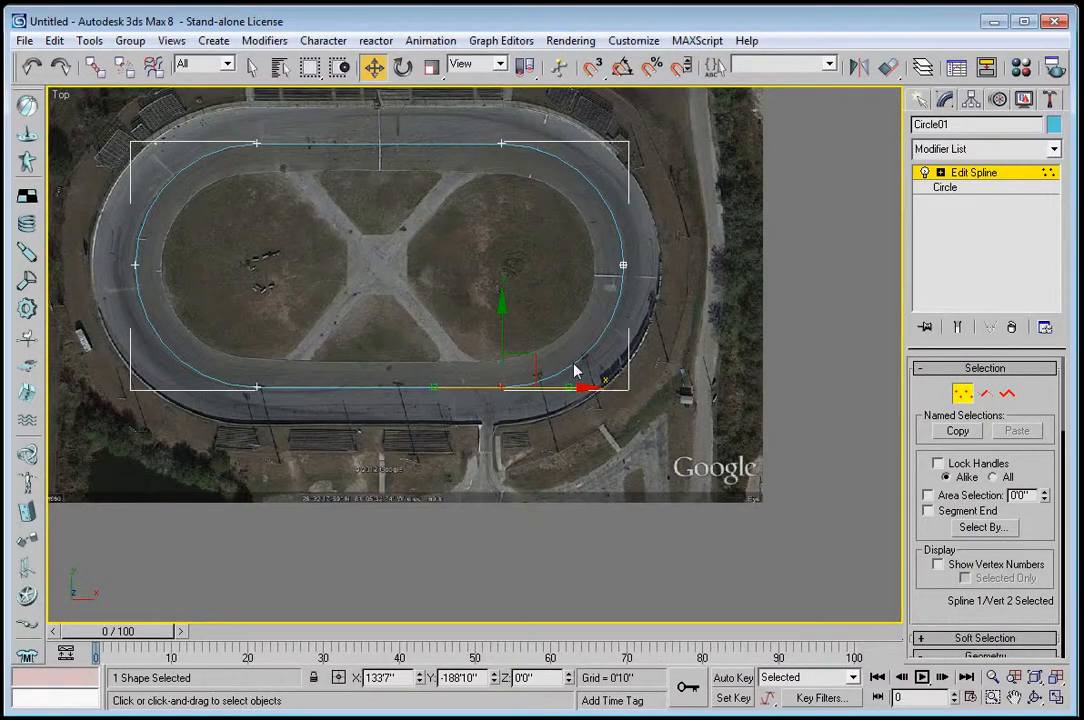
middle_drag(533, 319, 583, 429)
click(800, 339)
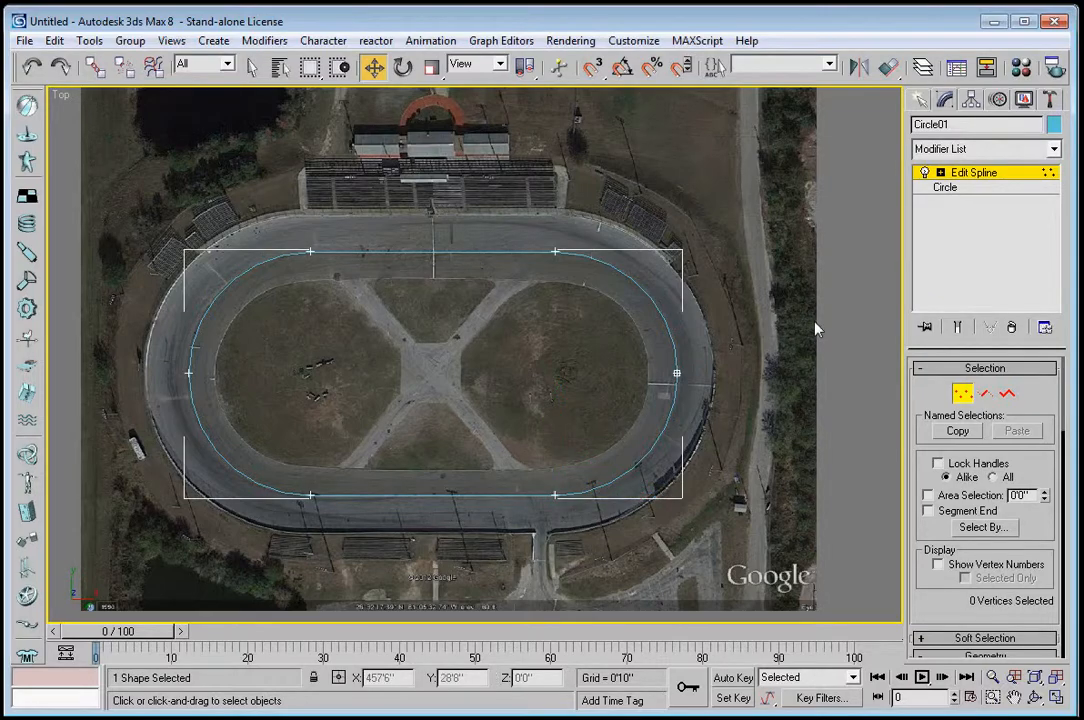
Rename the finished oval spline to ***LOFT PATH and deselect it.
click(919, 99)
double_click(1000, 377)
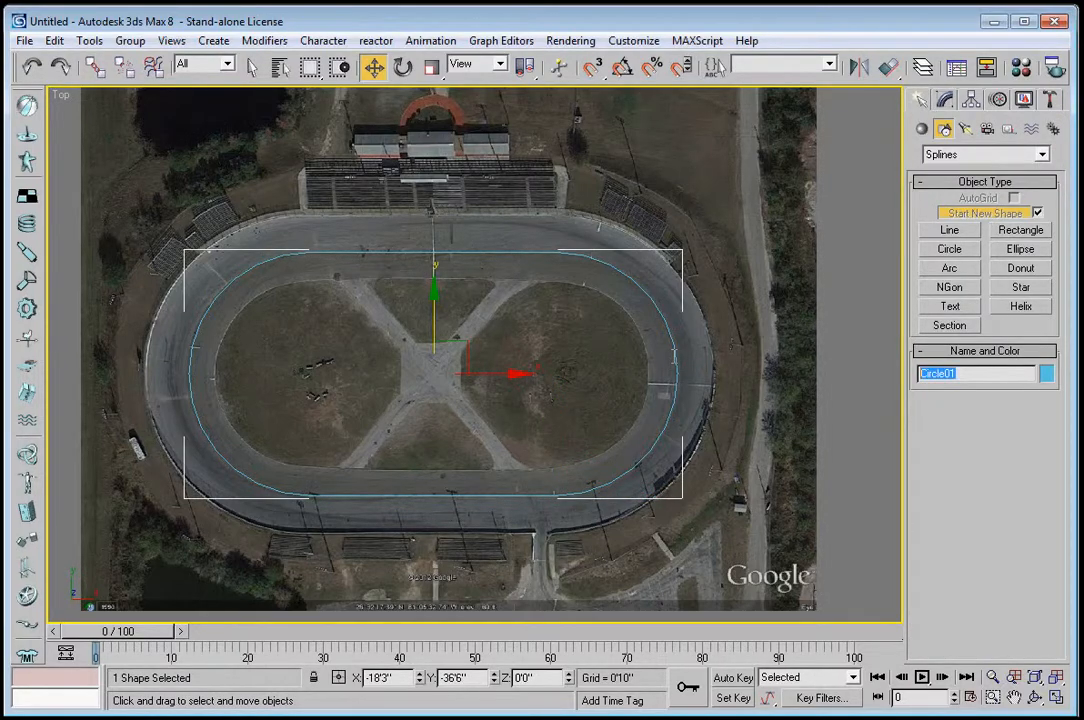
text(***LOFT PATH)
click(868, 318)
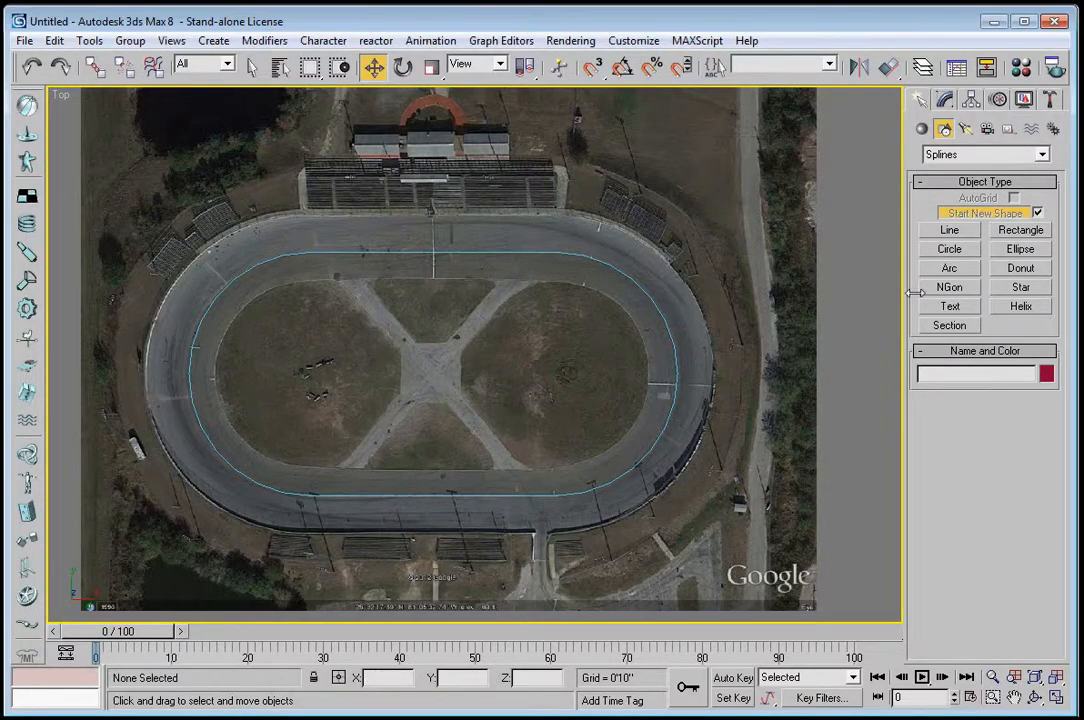